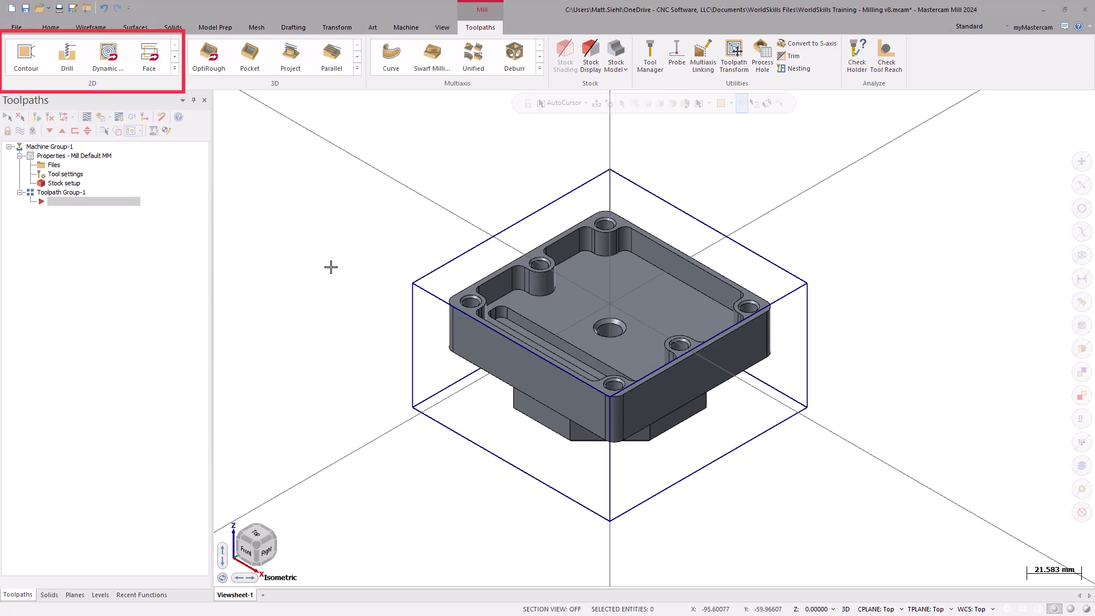
Create a 2D Face toolpath from the stock's top rectangular wireframe chain, using tool 1, the 10 mm flat end mill.
left_click(152, 67)
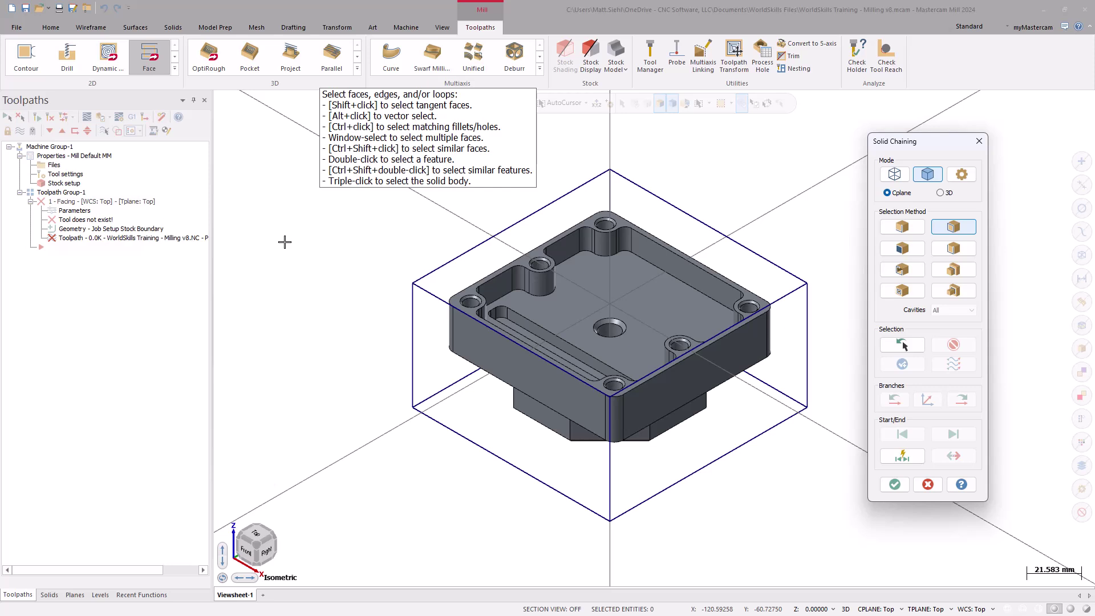
left_click(894, 175)
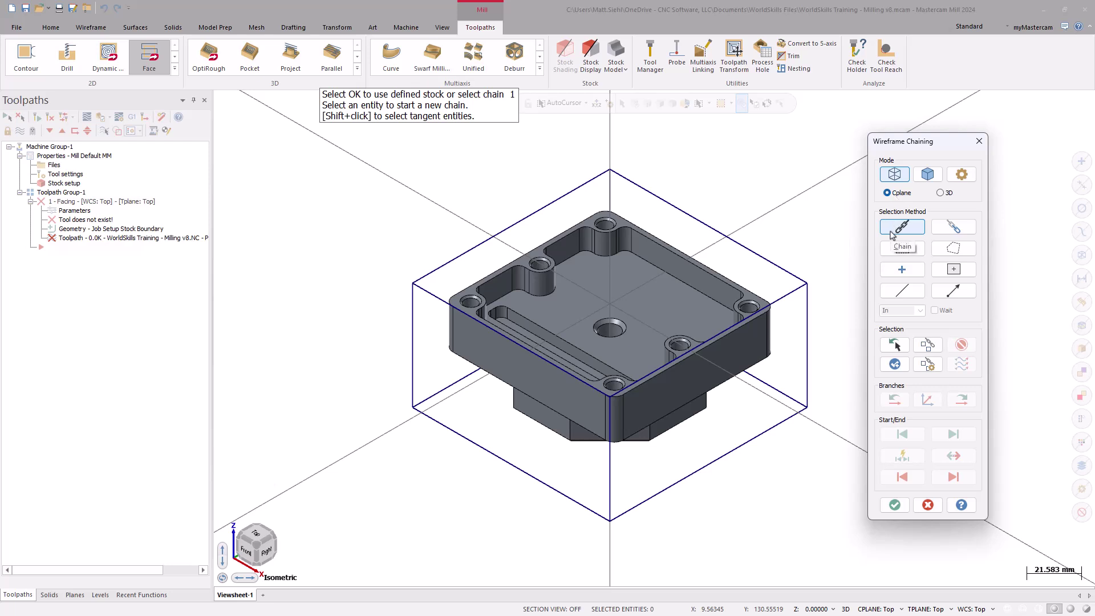
left_click(490, 244)
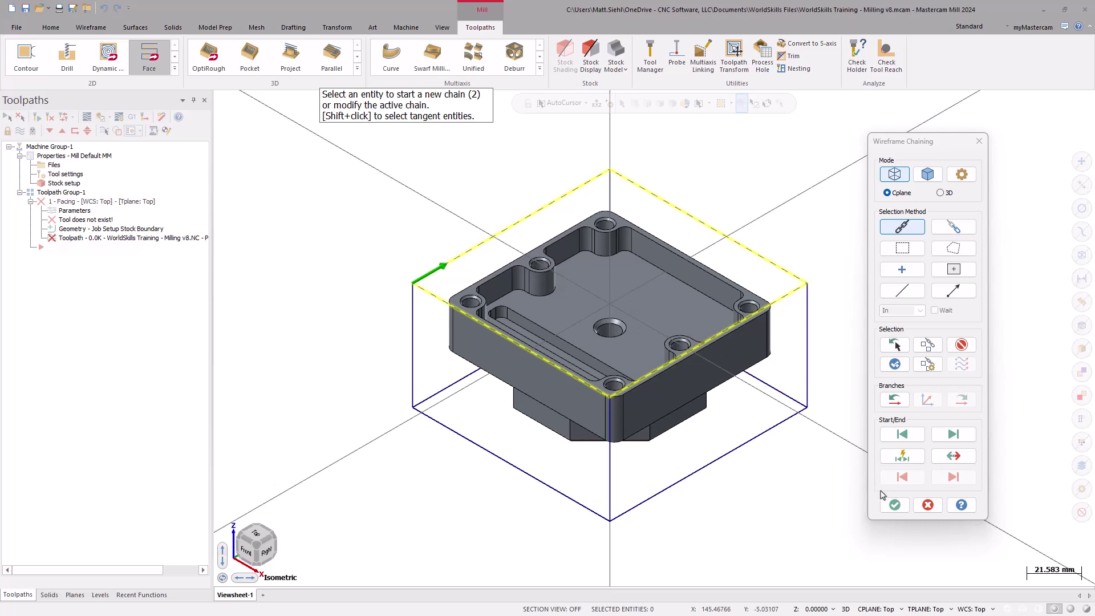
left_click(893, 506)
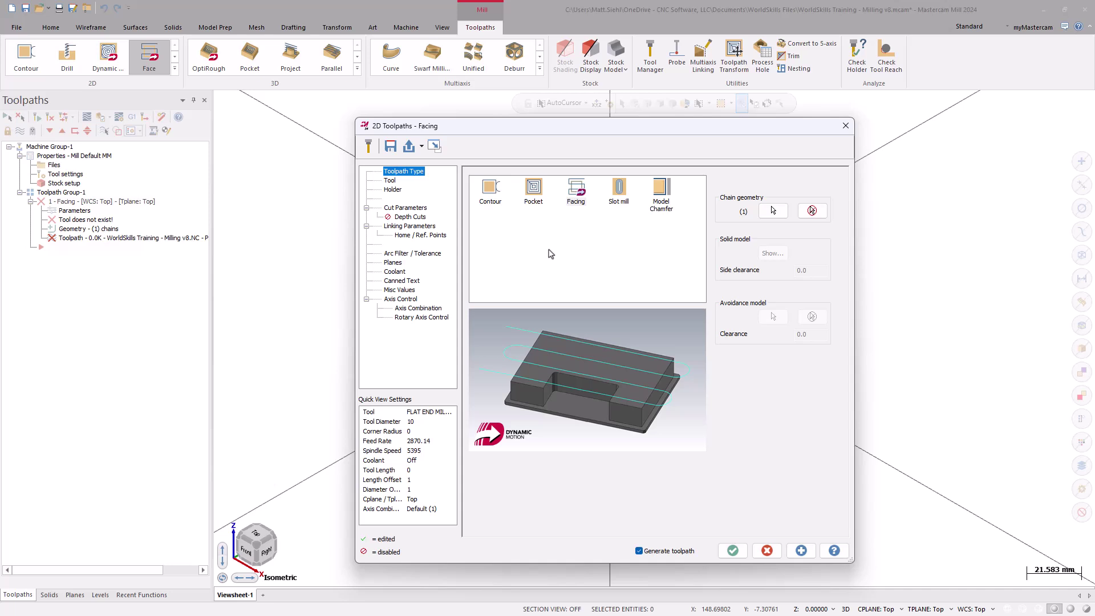
left_click(391, 182)
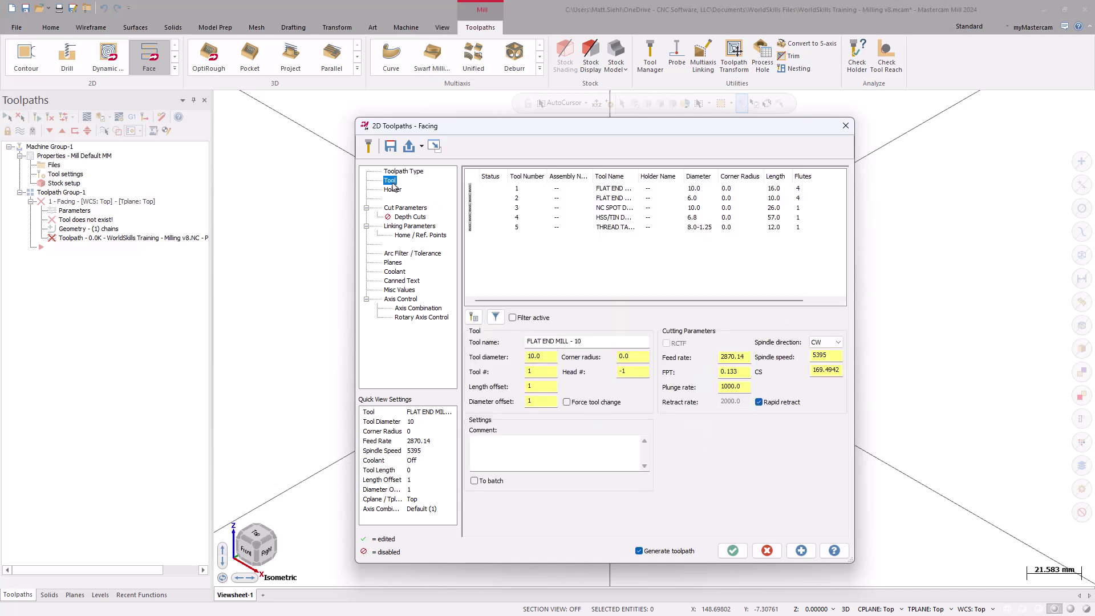
left_click(610, 189)
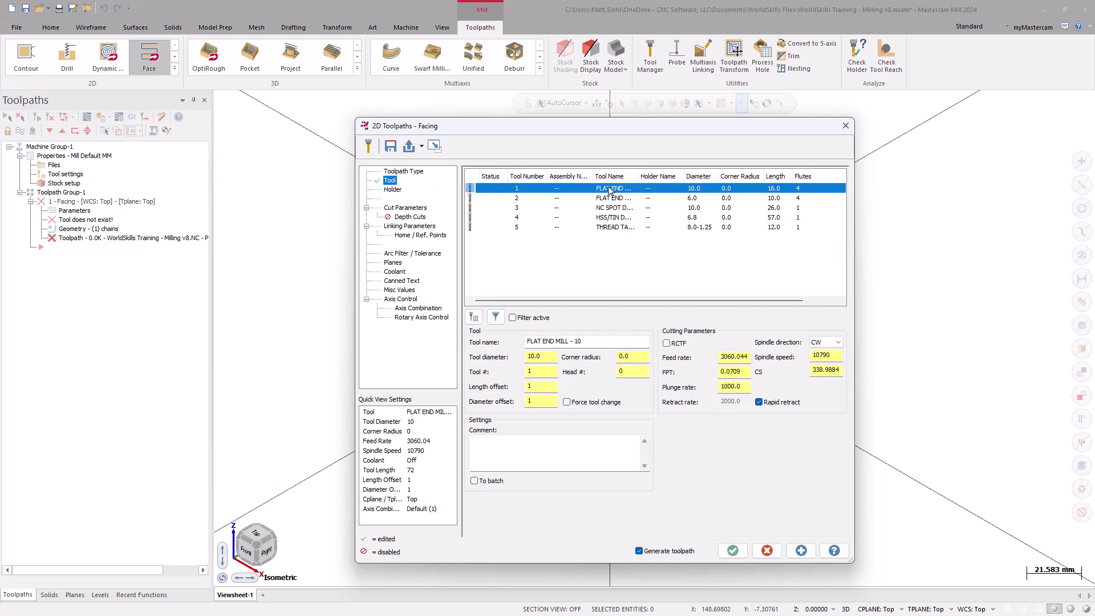
Set the facing cut parameters to the Dynamic cutting method, 35% stepover and 0 stock to leave on floors.
left_click(415, 209)
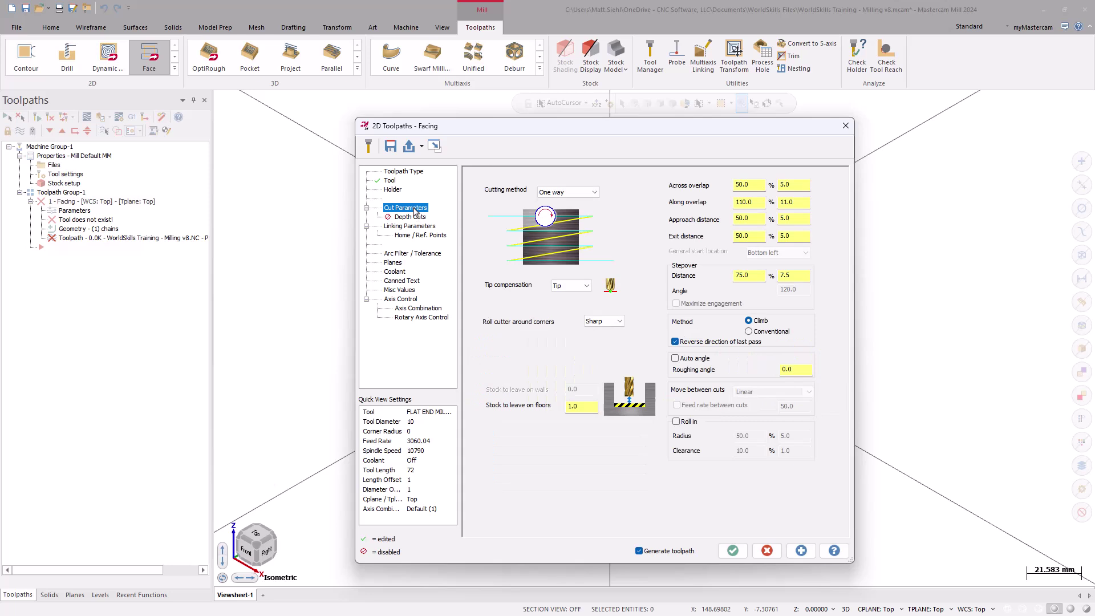
left_click(567, 193)
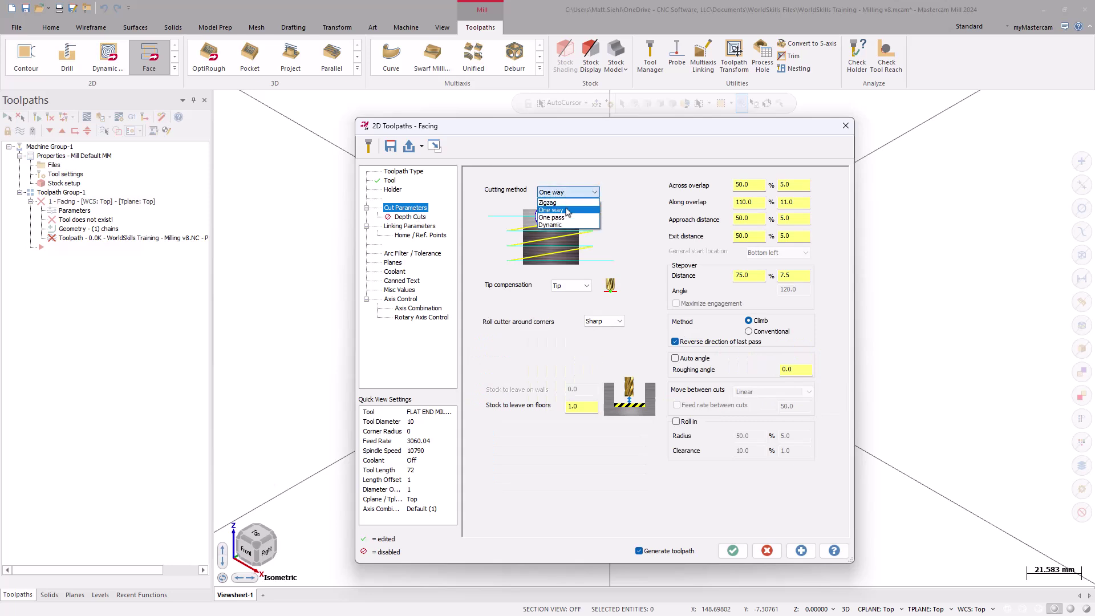
left_click(551, 225)
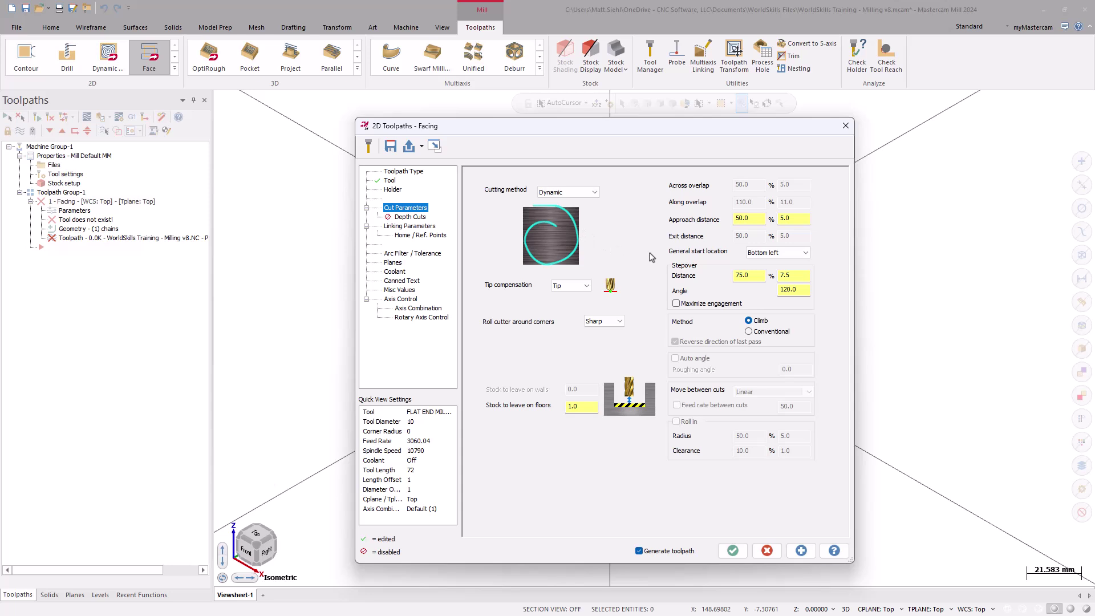
left_click_drag(756, 275, 723, 276)
type("35")
key("Return")
double_click(592, 406)
type("0")
key("Return")
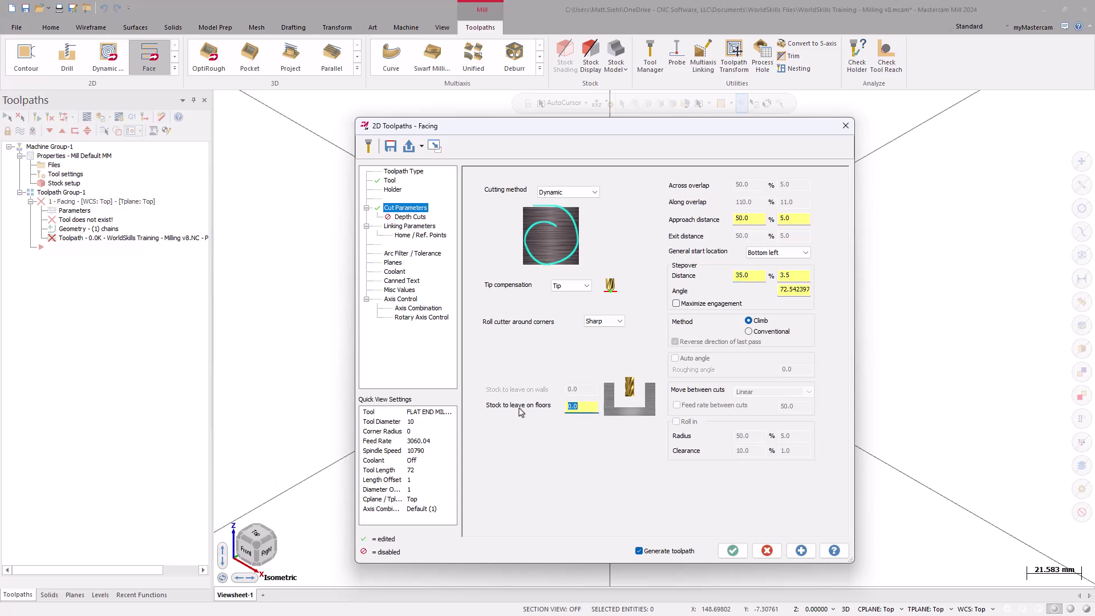
left_click(418, 221)
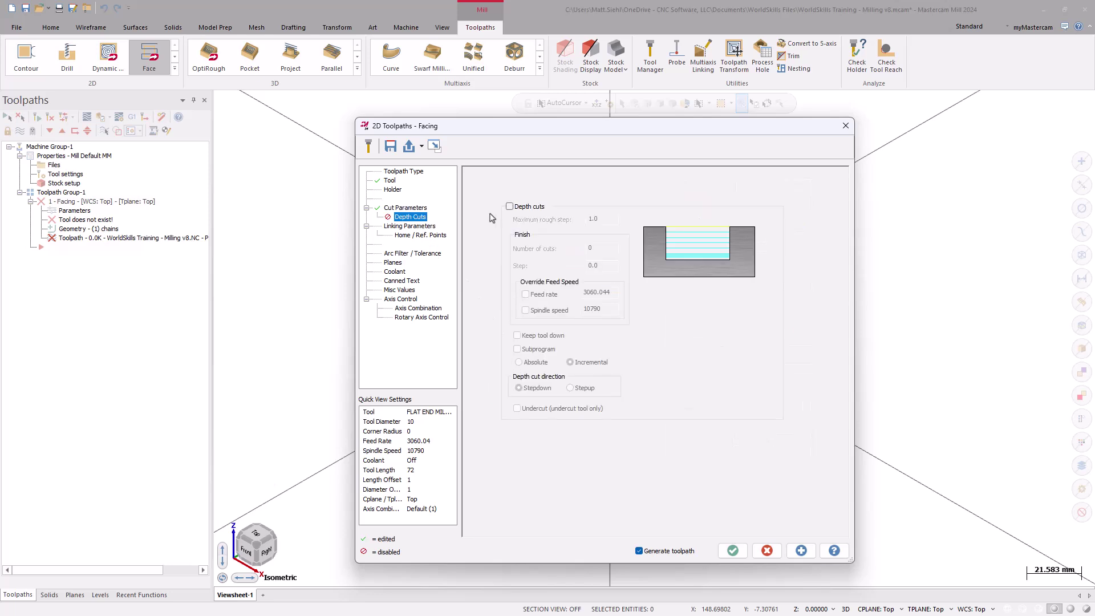
left_click(510, 207)
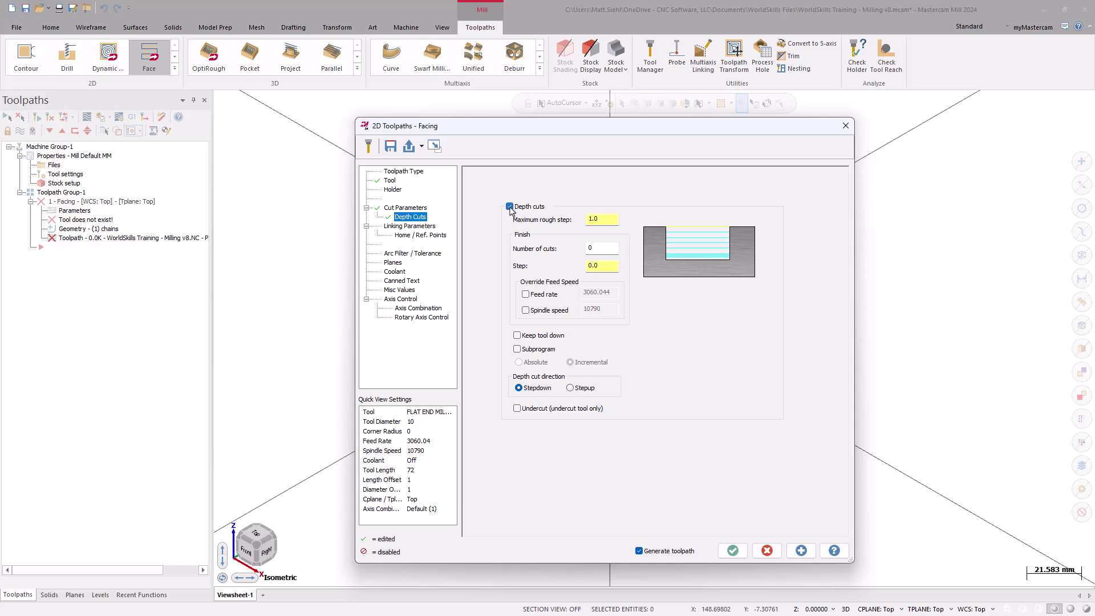
left_click(509, 207)
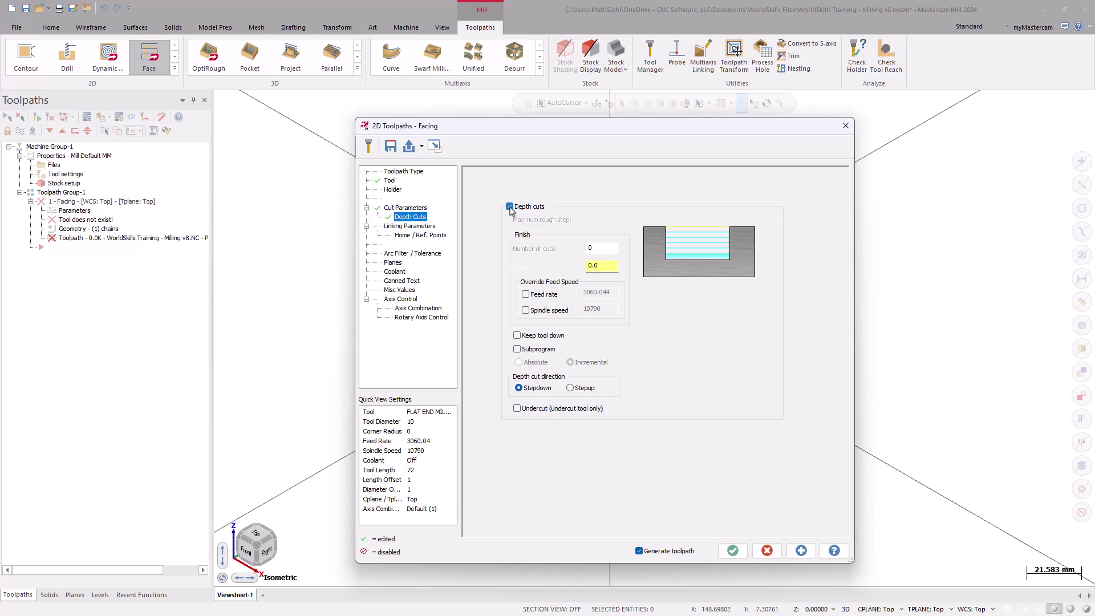
Make the facing retract, feed plane and depth absolute, set the feed plane to 15, and generate the toolpath.
left_click(422, 227)
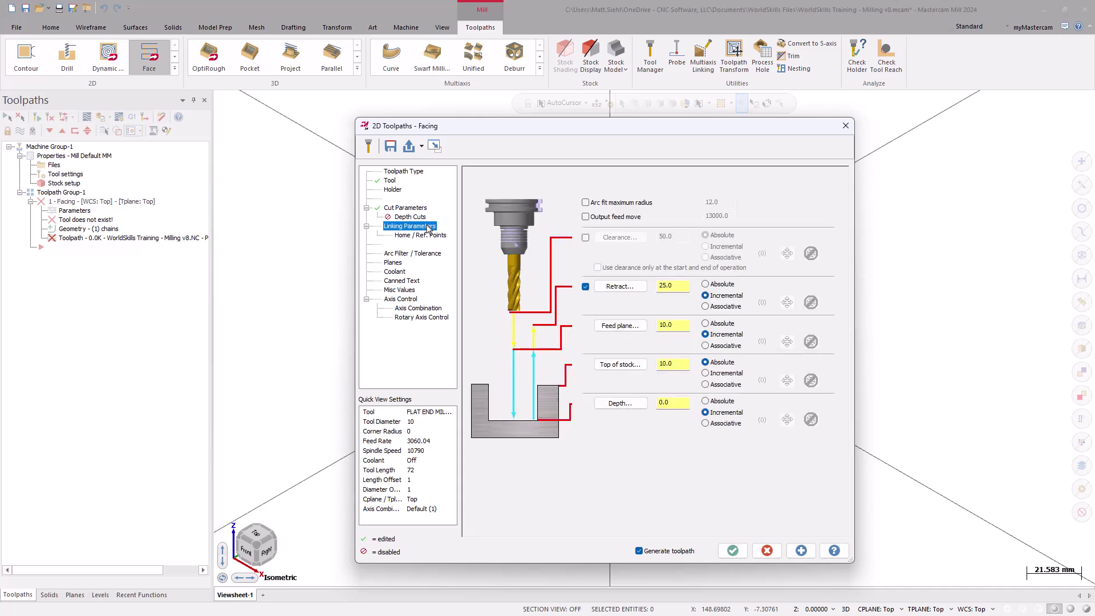
left_click(706, 284)
left_click(719, 323)
left_click(719, 405)
left_click_drag(681, 325, 655, 326)
type("15")
key("Return")
left_click(679, 364)
key("Return")
left_click(733, 551)
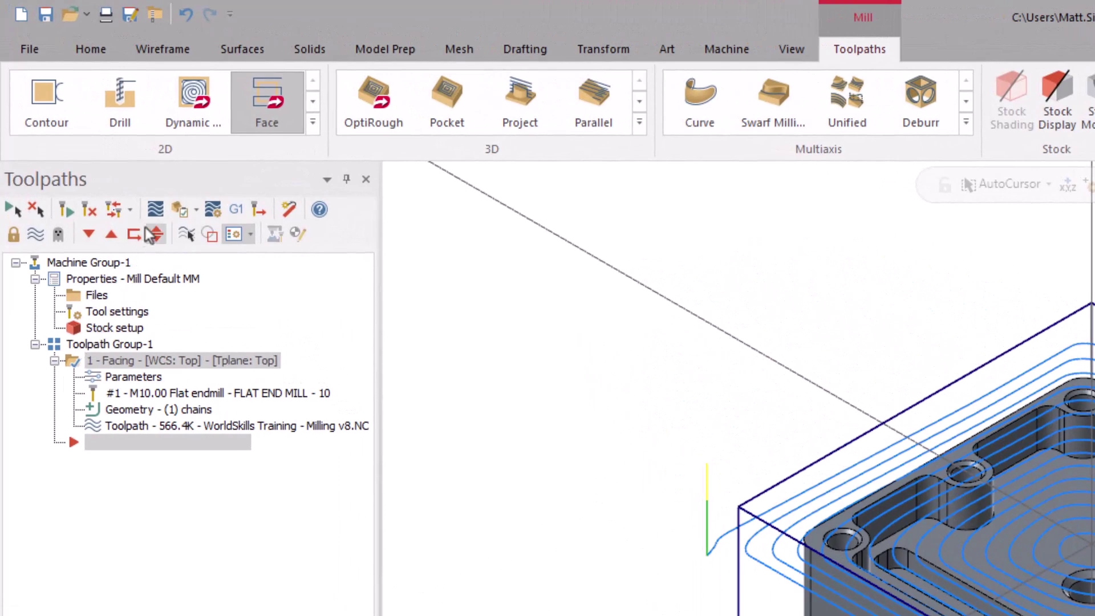
Backplot the facing toolpath with shaded tool motion to examine its cutting coverage.
left_click(155, 209)
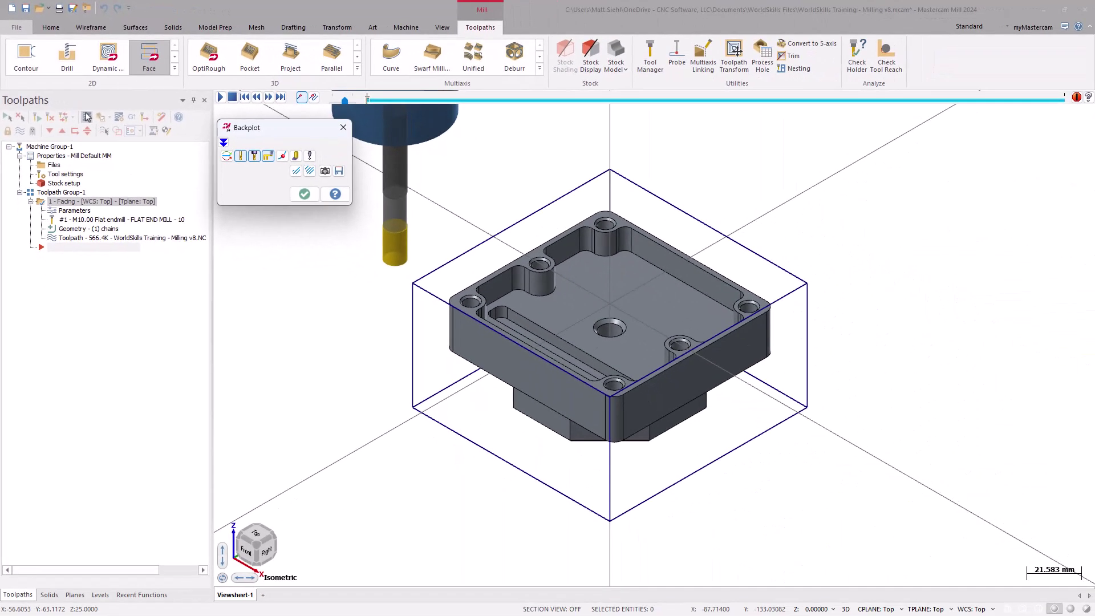
left_click(221, 99)
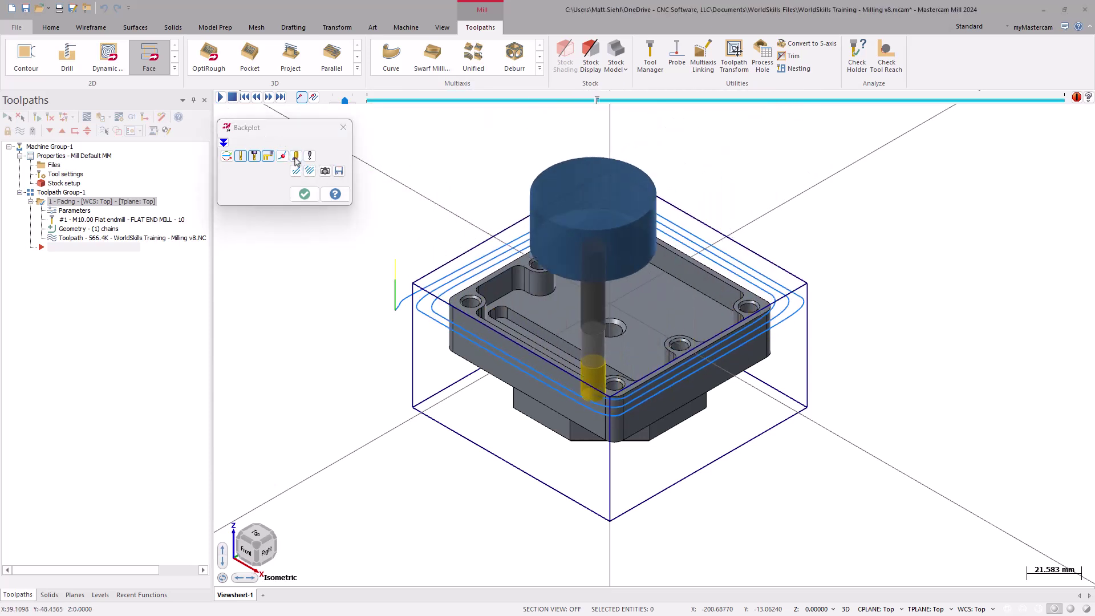
left_click(295, 157)
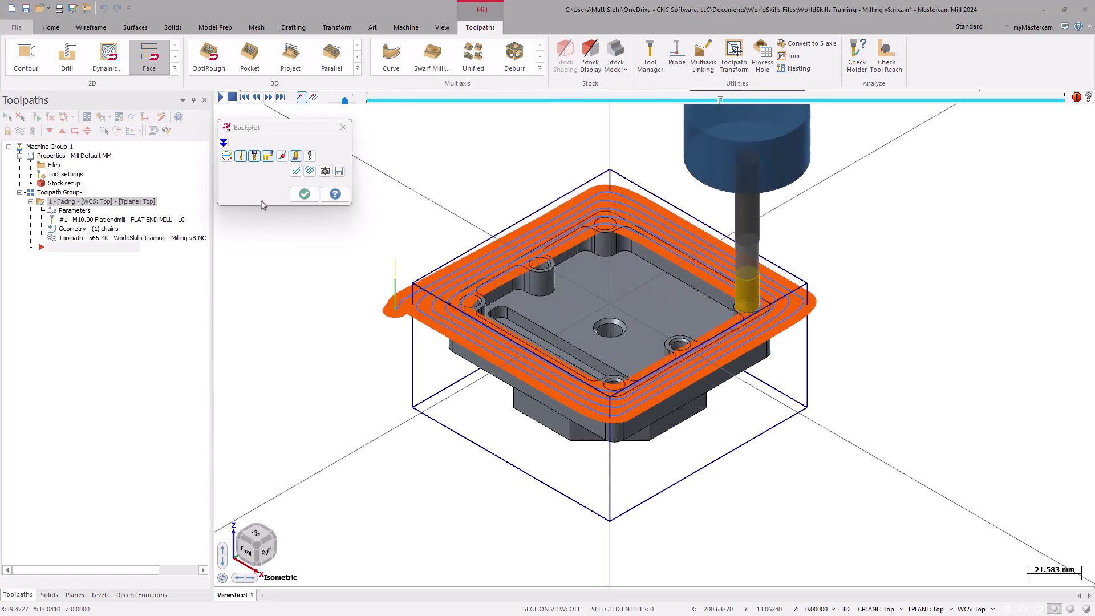
left_click(297, 196)
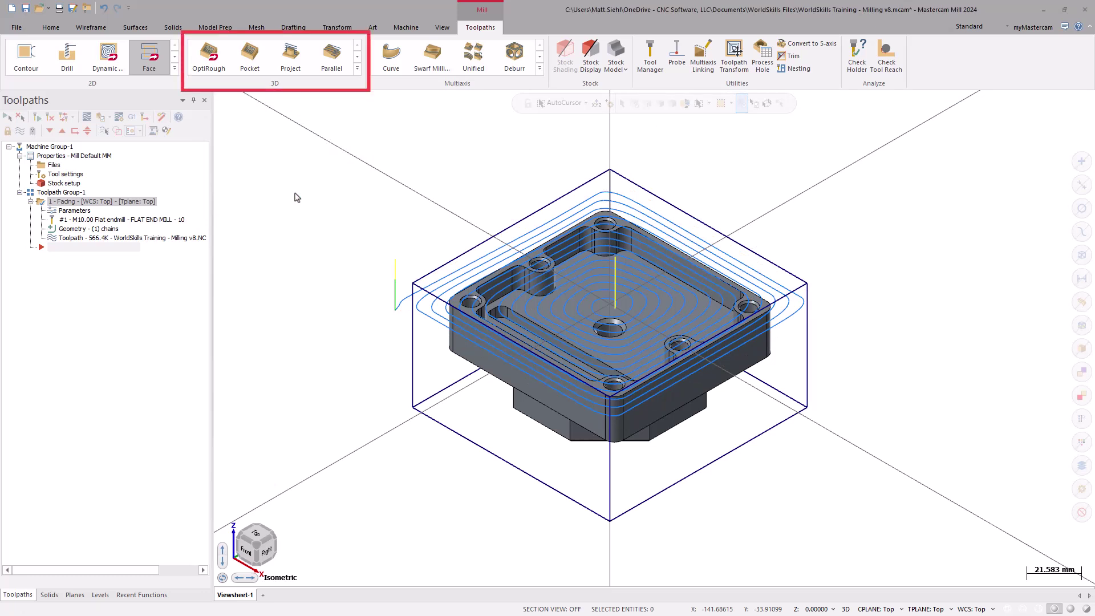
Start a 3D Dynamic OptiRough toolpath with the entire solid part as machining geometry.
left_click(209, 57)
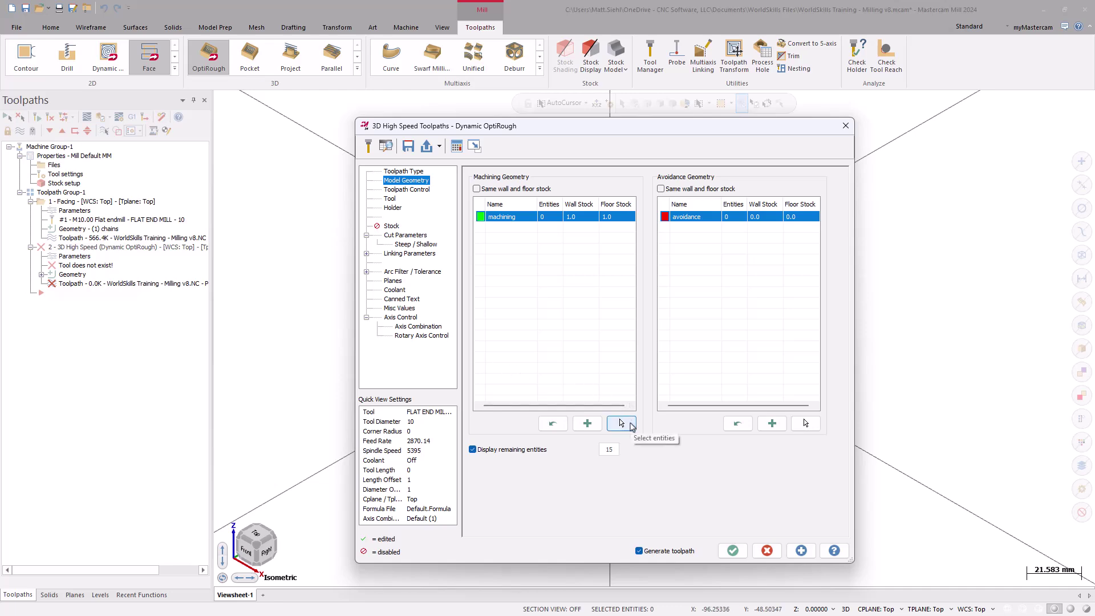
left_click(621, 424)
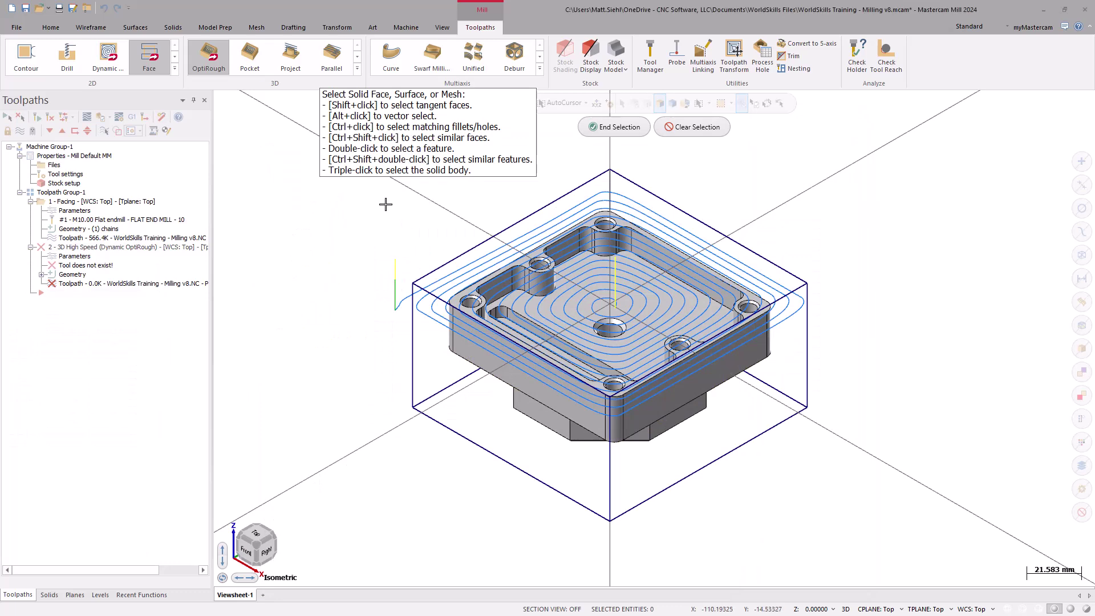
left_click_drag(357, 183, 871, 536)
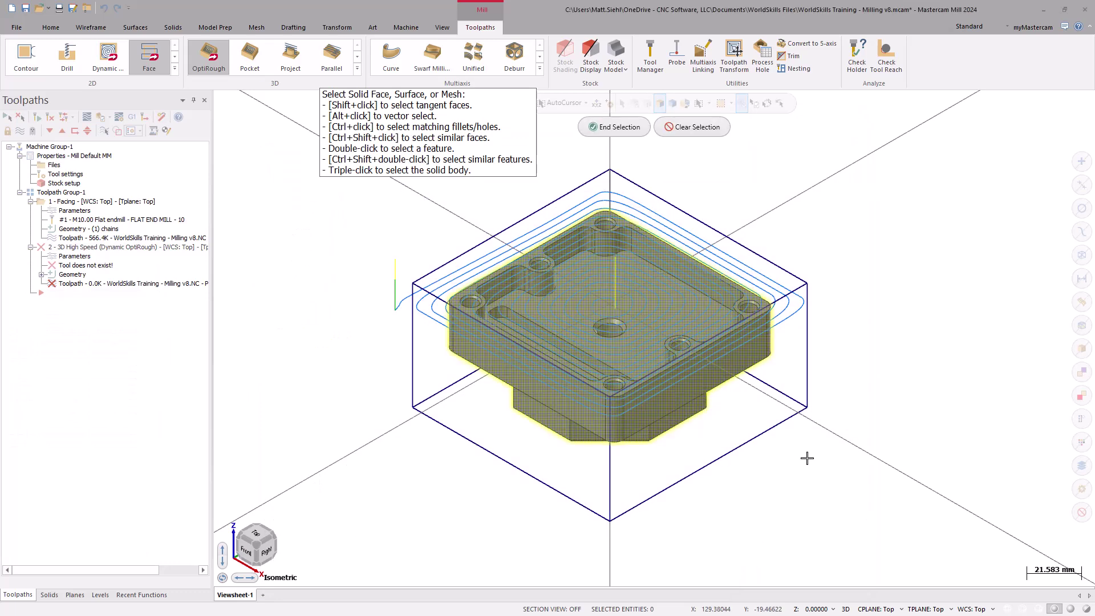
key("Return")
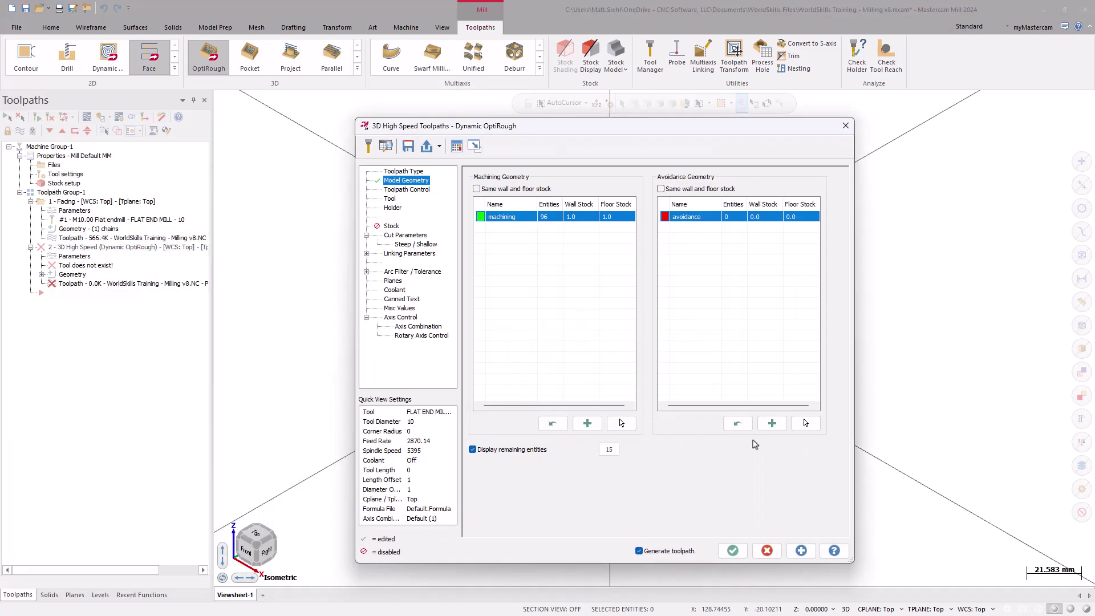
Set the OptiRough machining geometry's wall stock to 0.2 and floor stock to 0.1.
left_click(579, 217)
type("0.2")
key("Return")
left_click(614, 222)
type("0.1")
key("Return")
Chain the stock's top rectangle as the OptiRough containment boundary and assign tool 1, the 10 mm flat end mill.
left_click(424, 191)
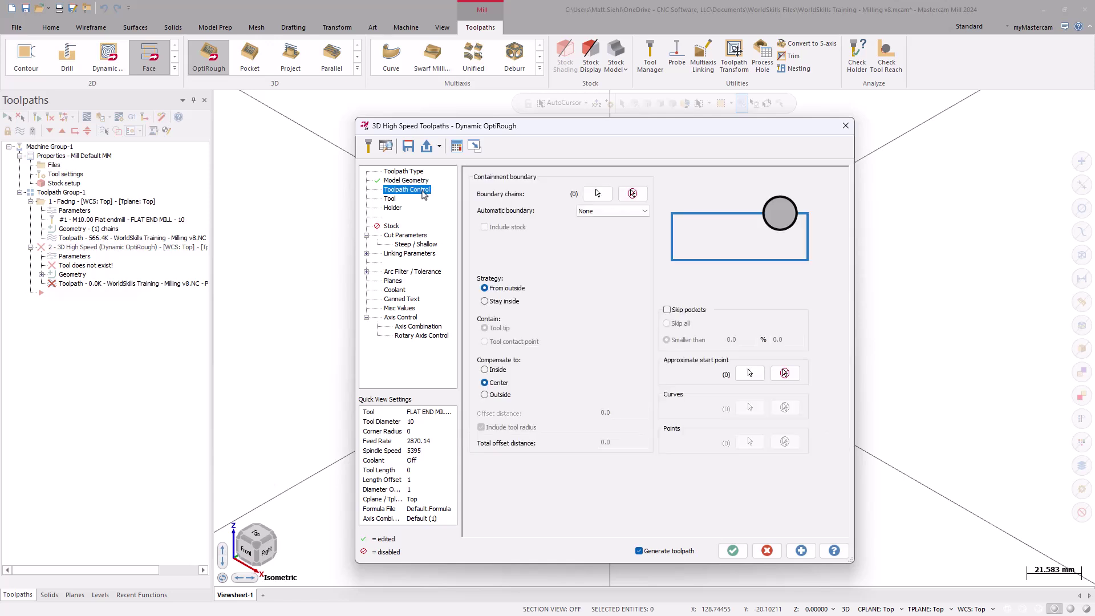
left_click(596, 197)
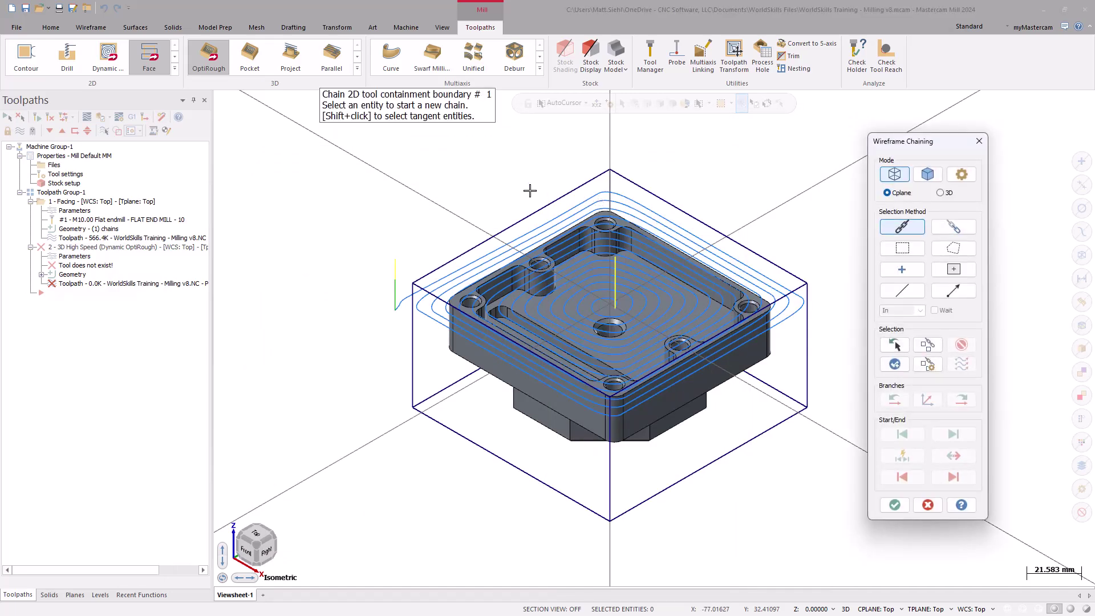
left_click(521, 221)
left_click(894, 505)
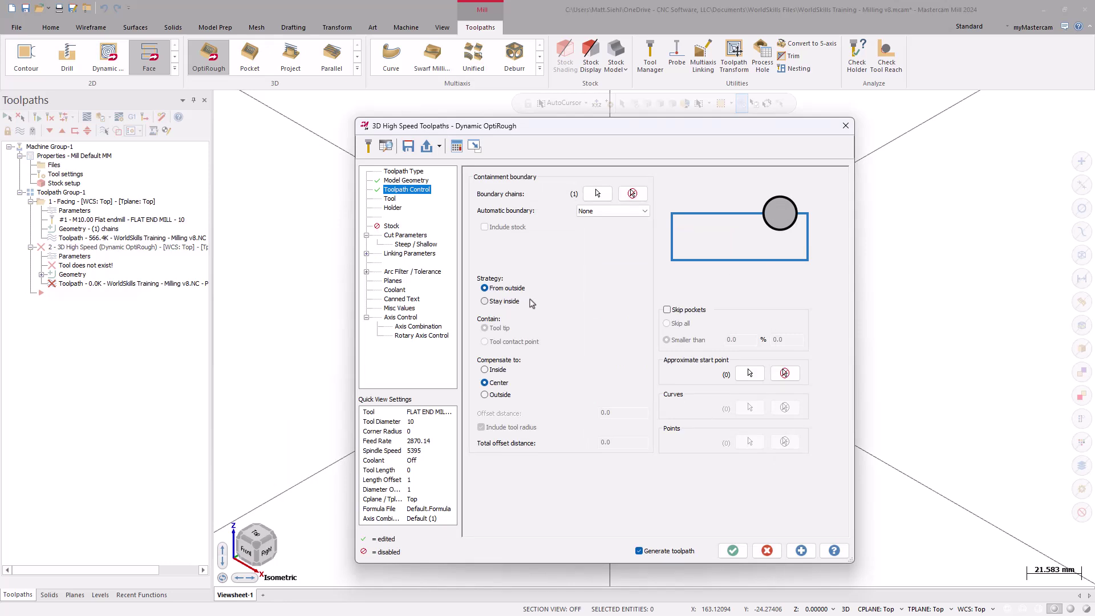
left_click(391, 200)
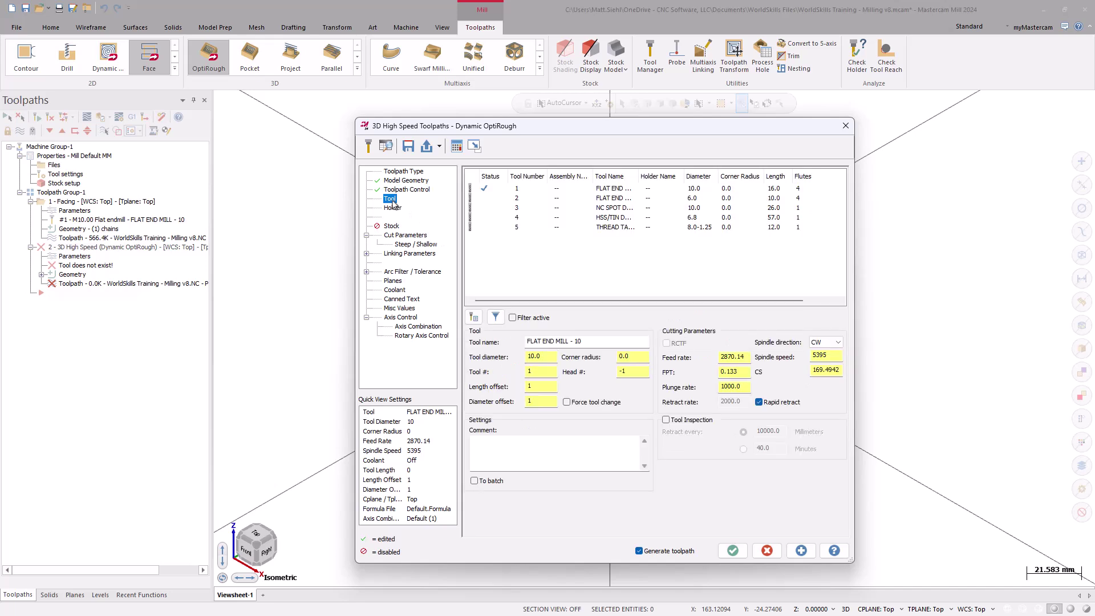
left_click(592, 190)
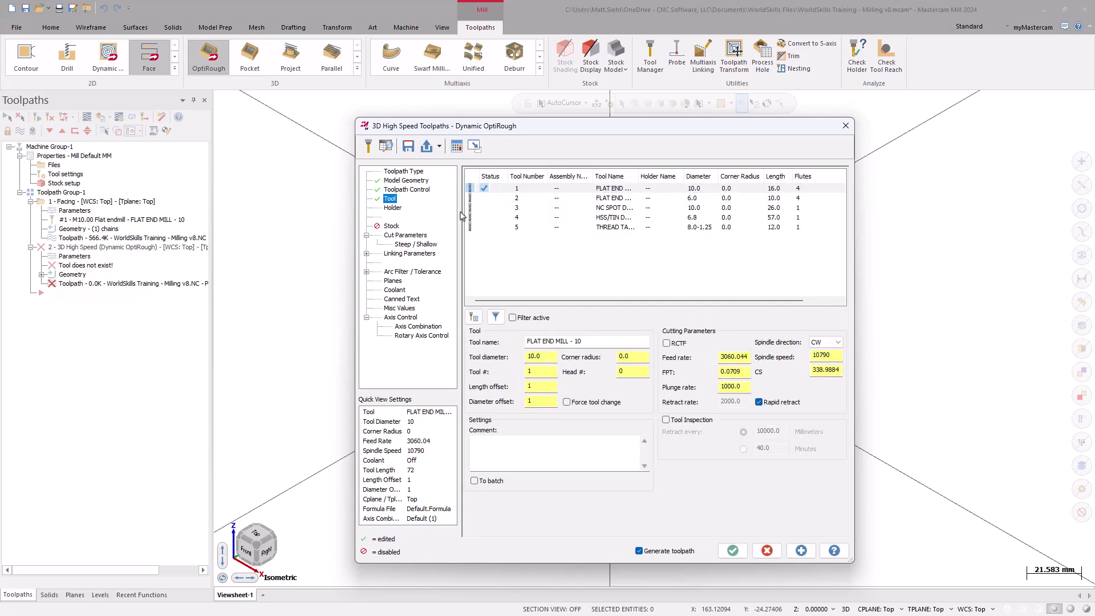
Set the OptiRough stepup optimization to Next closest and enable Stepup.
left_click(411, 237)
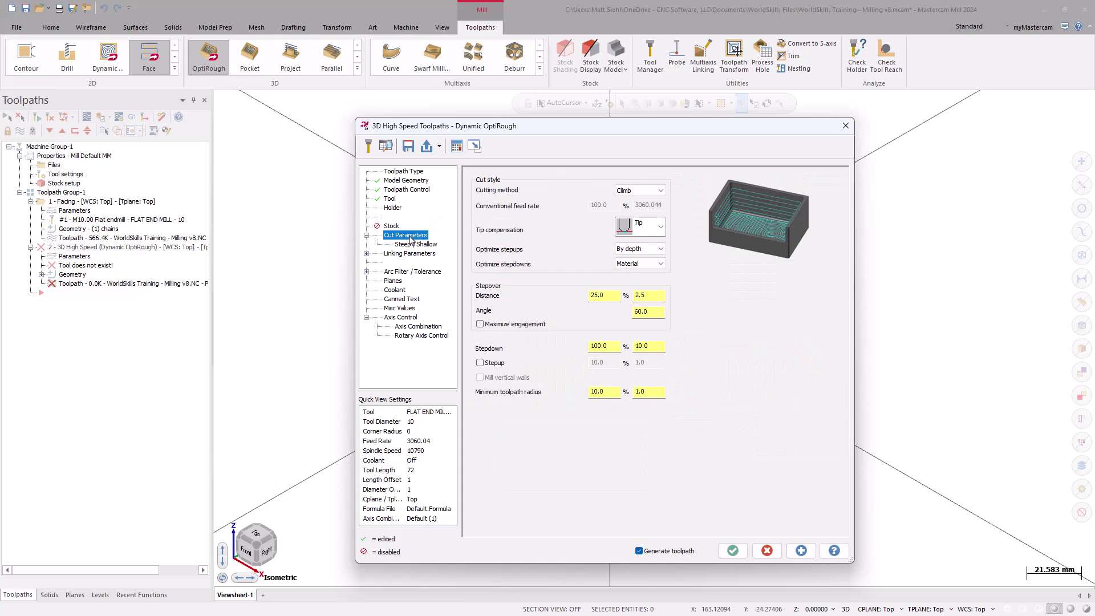
left_click(655, 249)
left_click(633, 266)
left_click(494, 364)
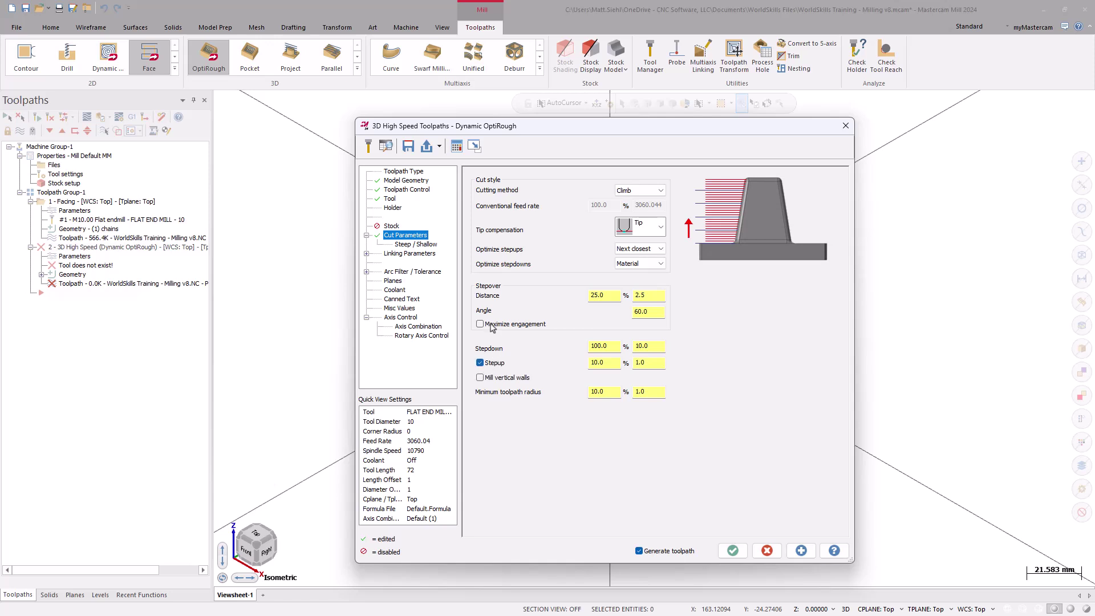
Enable the Z depth limits with minimum depth 0 and maximum depth -22, taken from the lower edge of the part's square body.
left_click(425, 247)
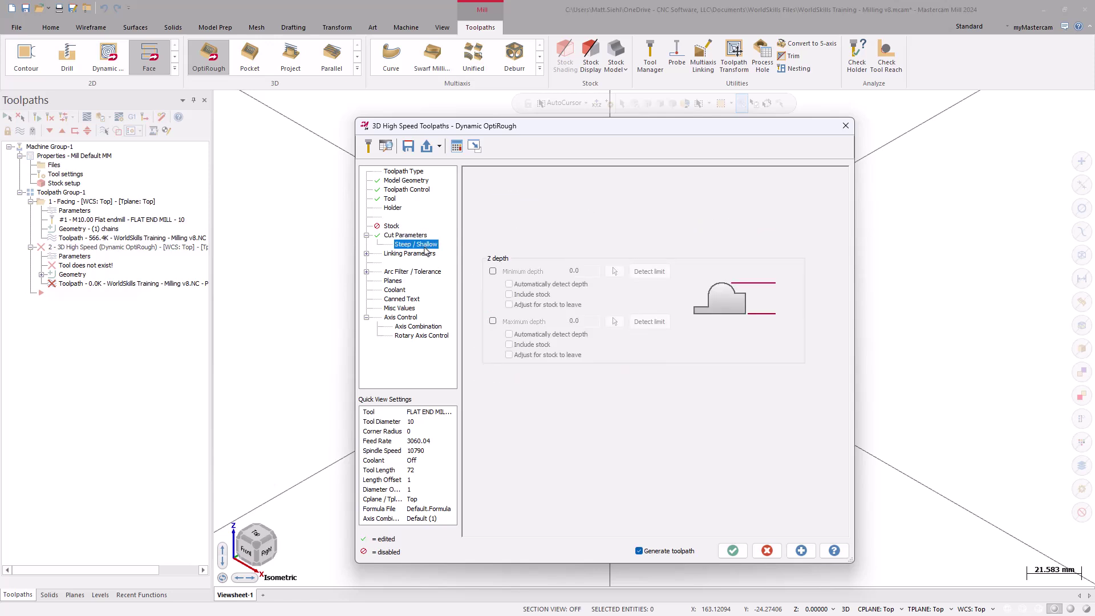
left_click(493, 271)
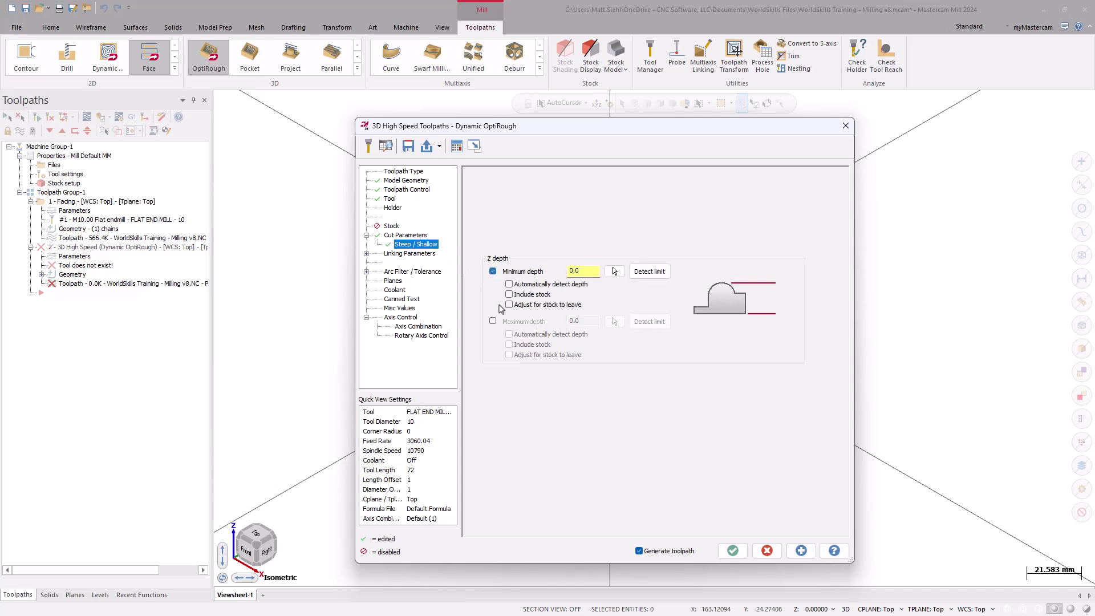
left_click(494, 322)
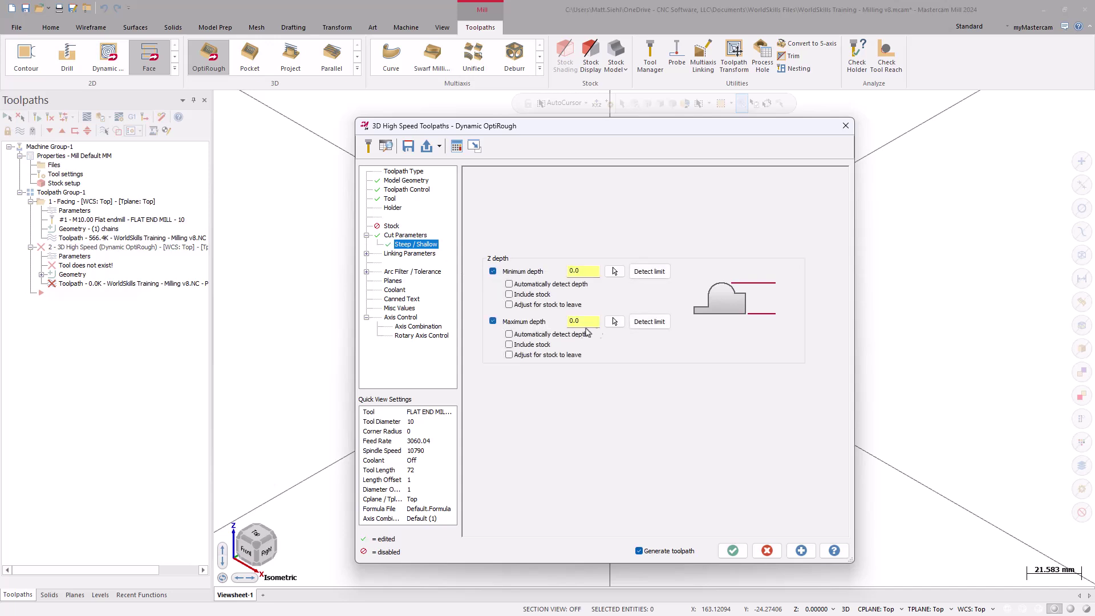
left_click(615, 321)
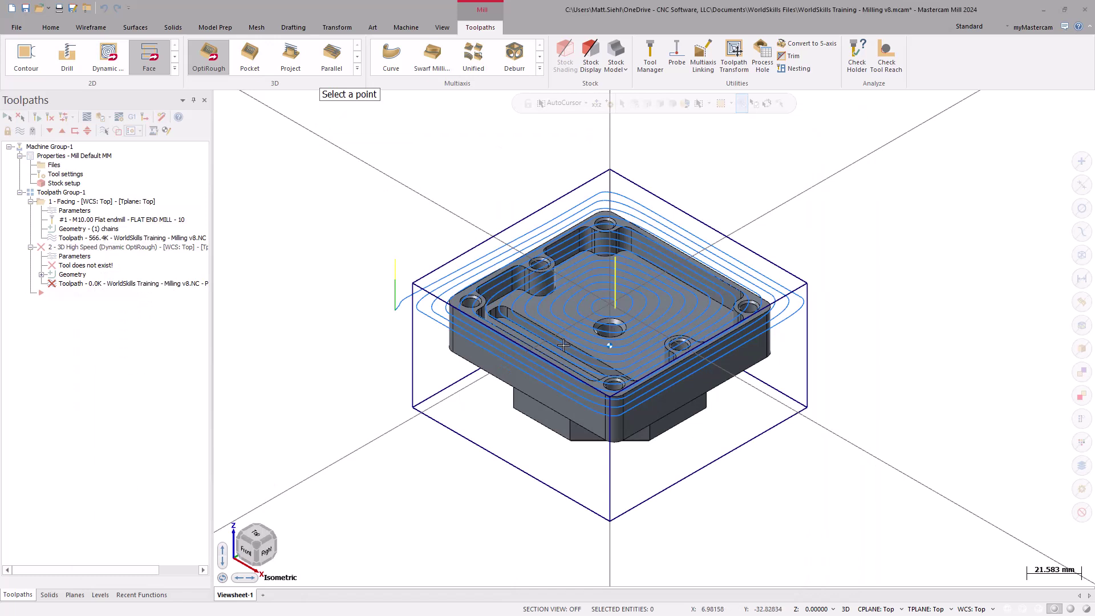
left_click(531, 396)
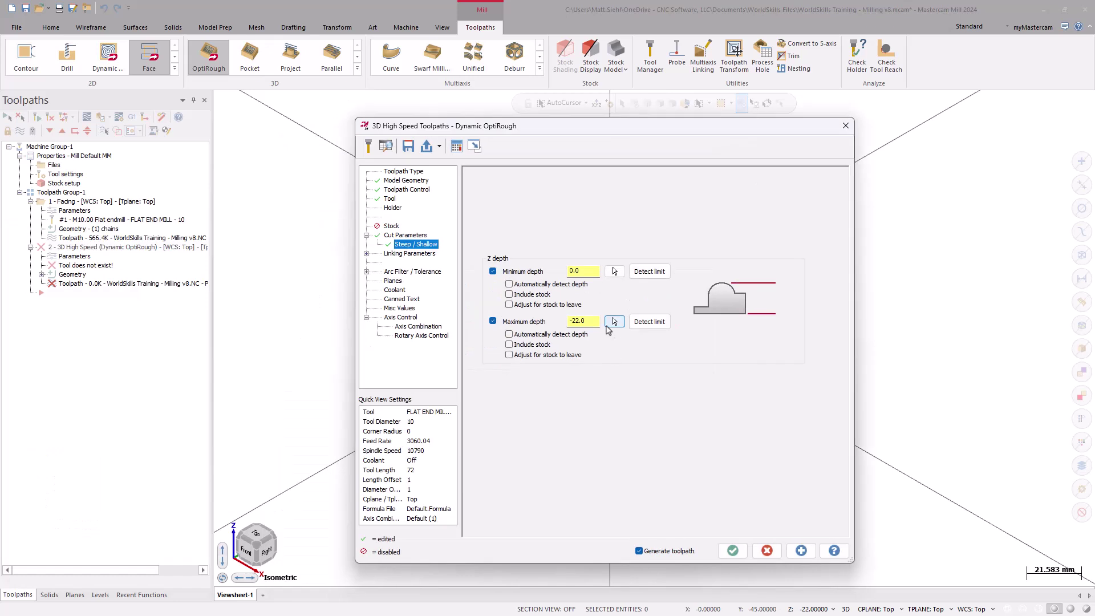
Set the OptiRough maximum Z depth to -24.
type("-2")
key("Return")
Set the OptiRough helix entry radius to 10 and generate the toolpath.
left_click(367, 255)
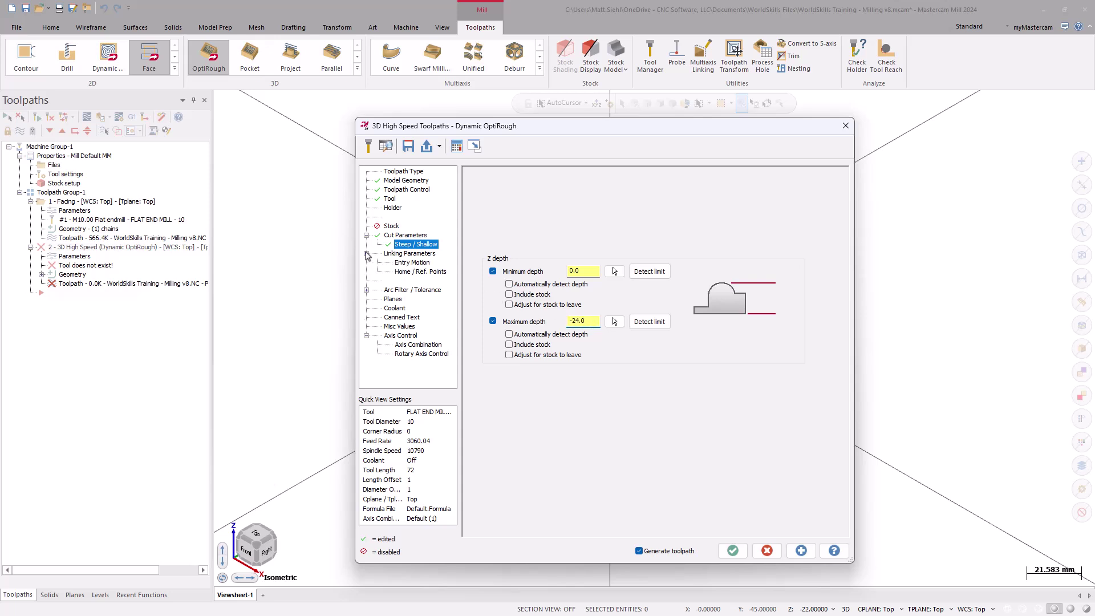
left_click(403, 264)
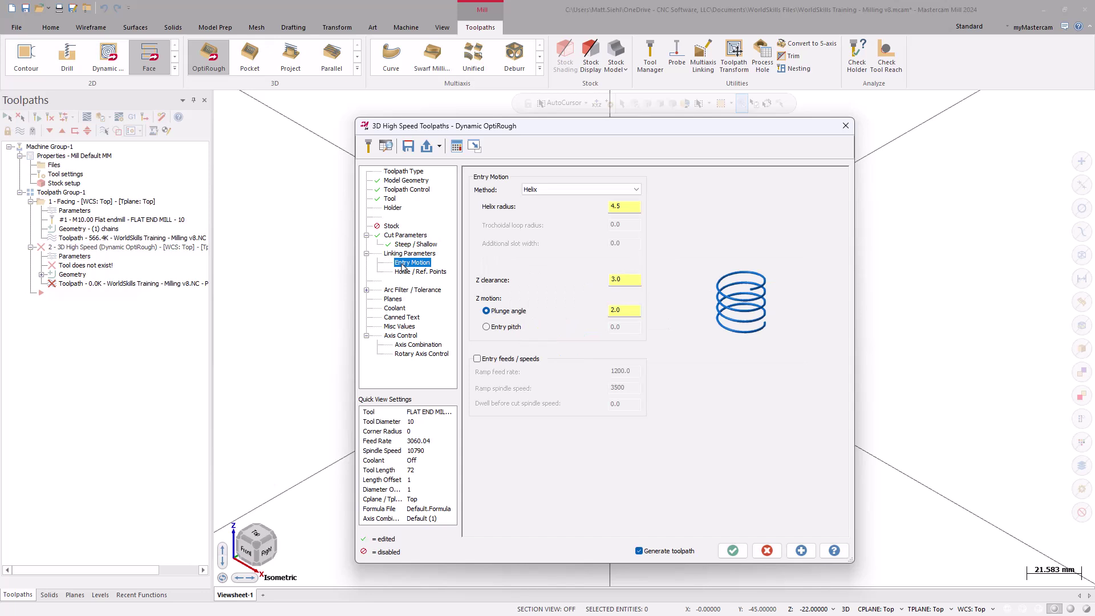
double_click(638, 206)
type("1")
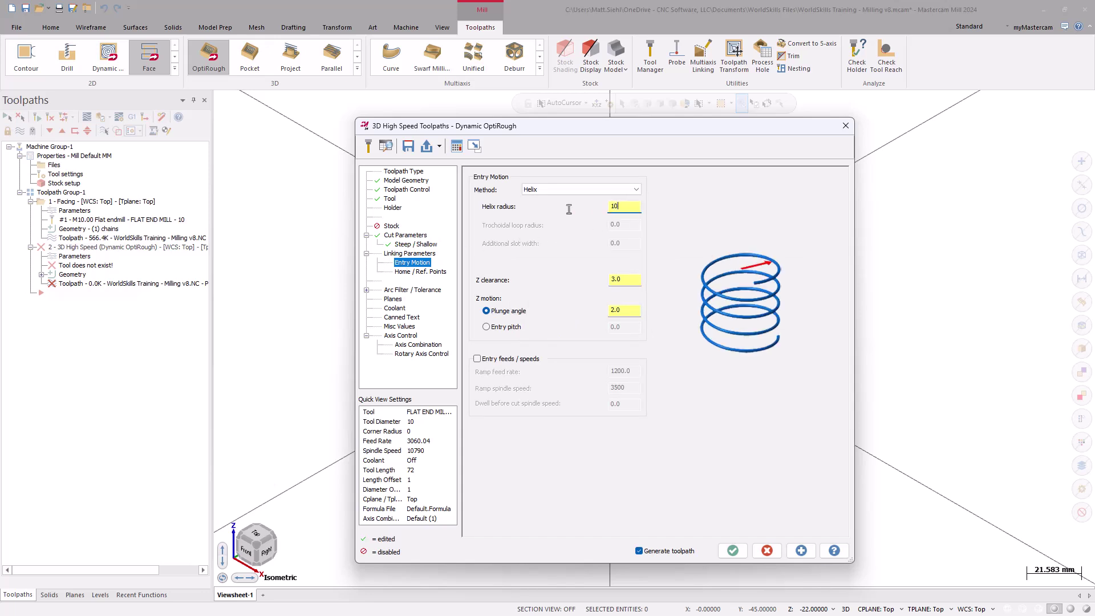
type("0")
key("Return")
left_click(731, 551)
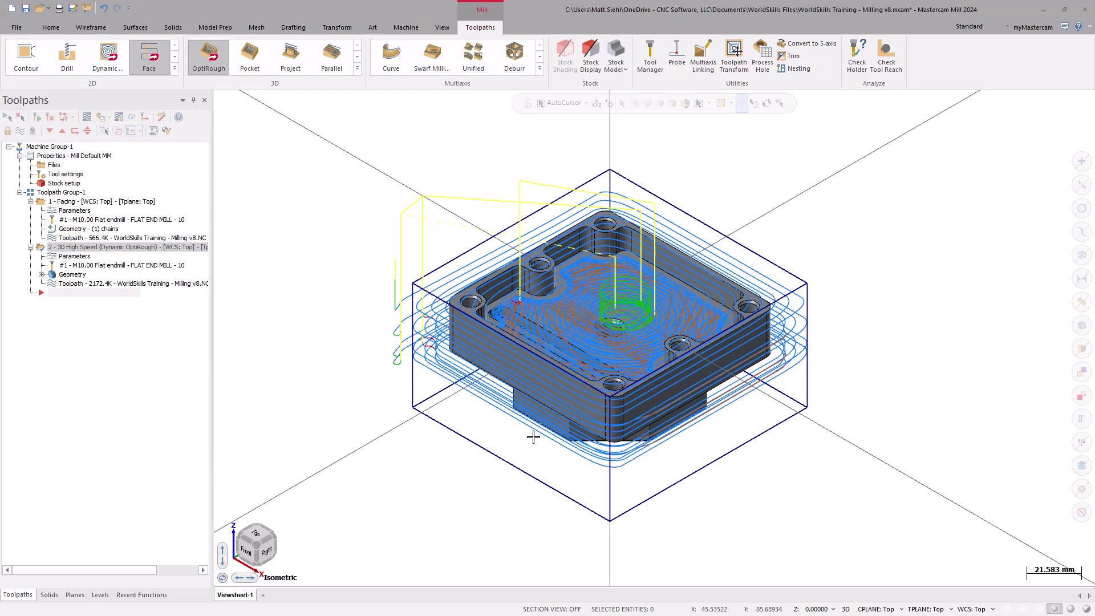
Create a second Dynamic OptiRough operation with the whole solid part as machining geometry.
left_click(210, 65)
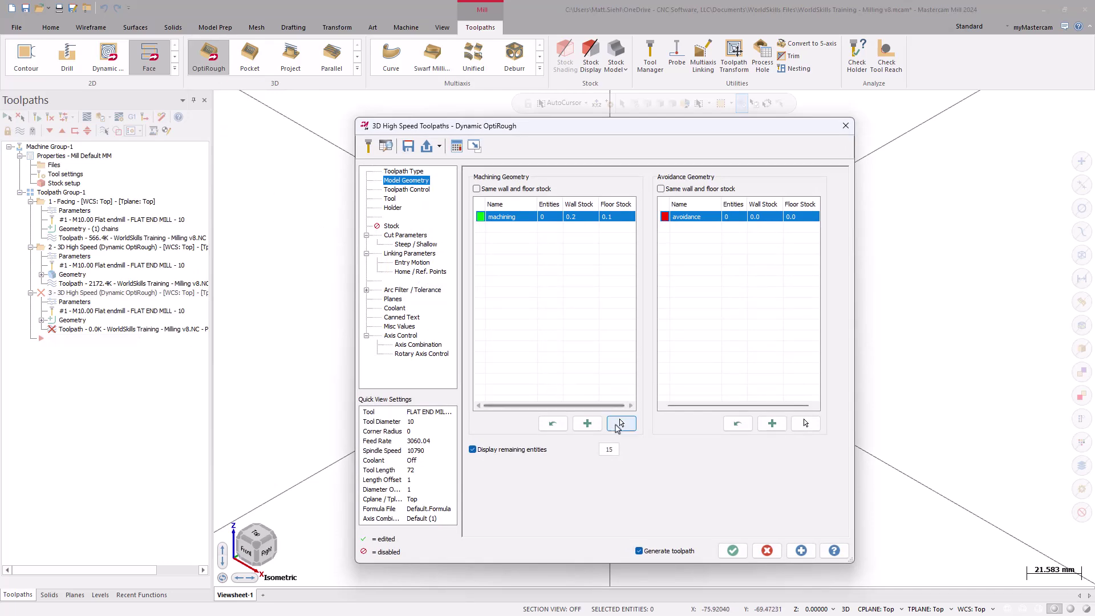
left_click(621, 423)
triple_click(627, 297)
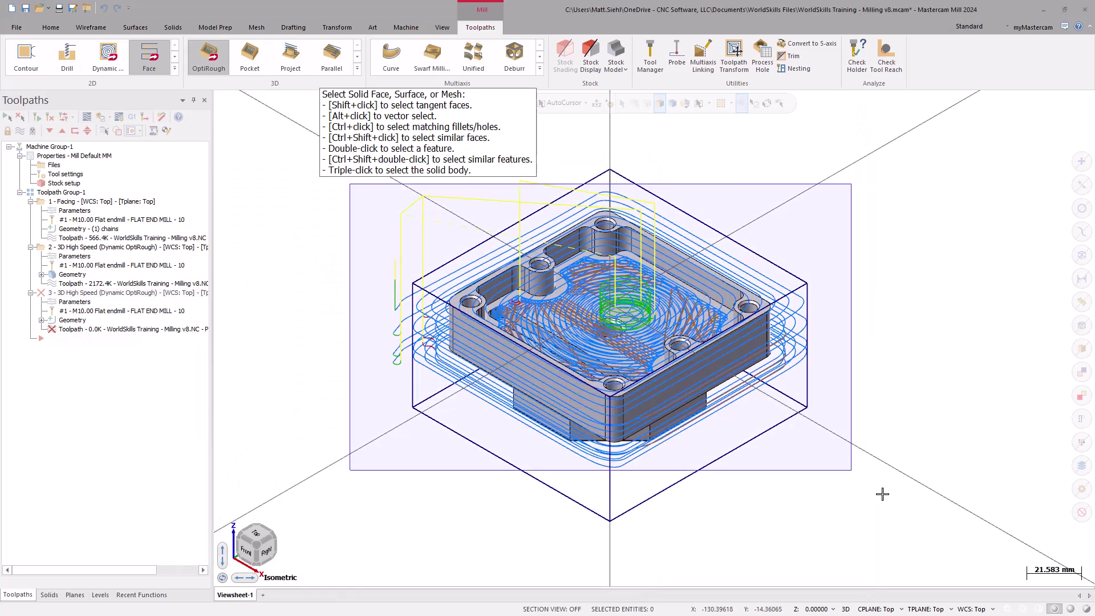
left_click(614, 126)
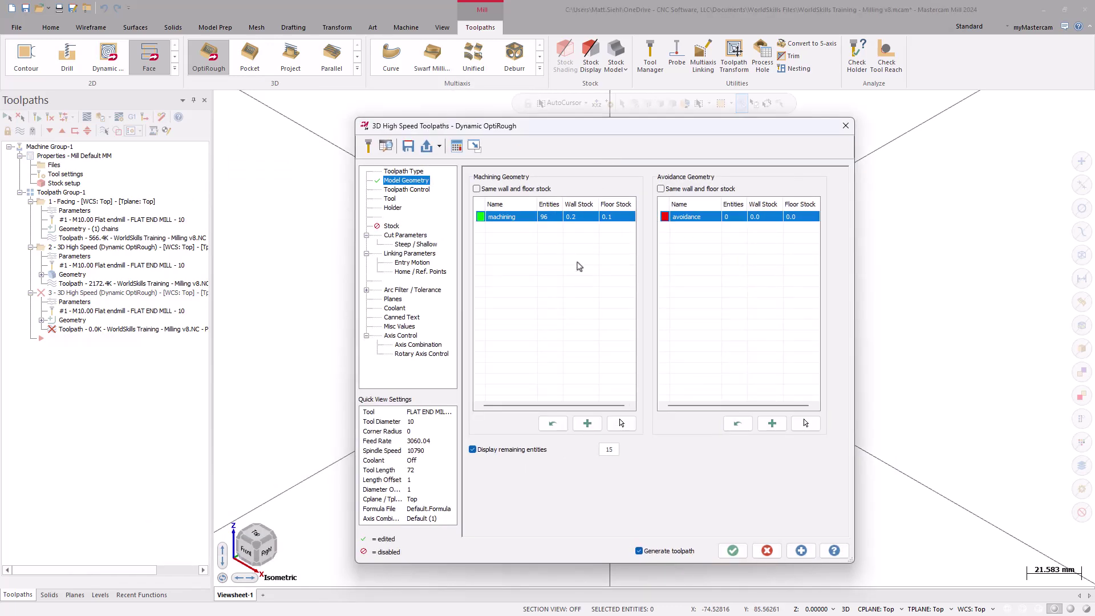
Chain the inner pocket's upper edge loop on the solid as the containment boundary, using the Stay inside strategy.
left_click(425, 191)
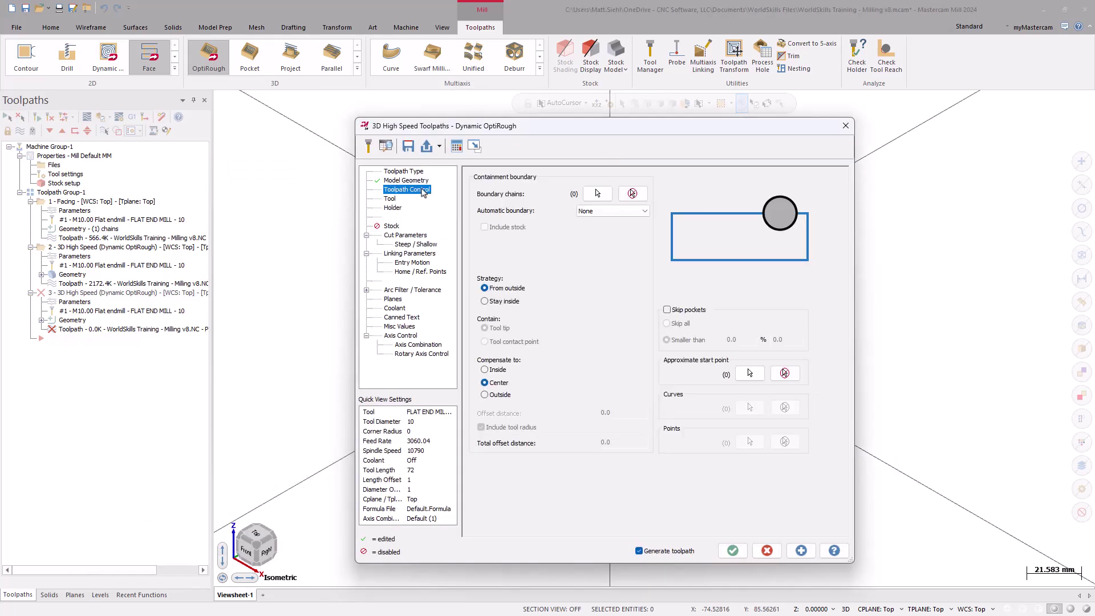
left_click(597, 194)
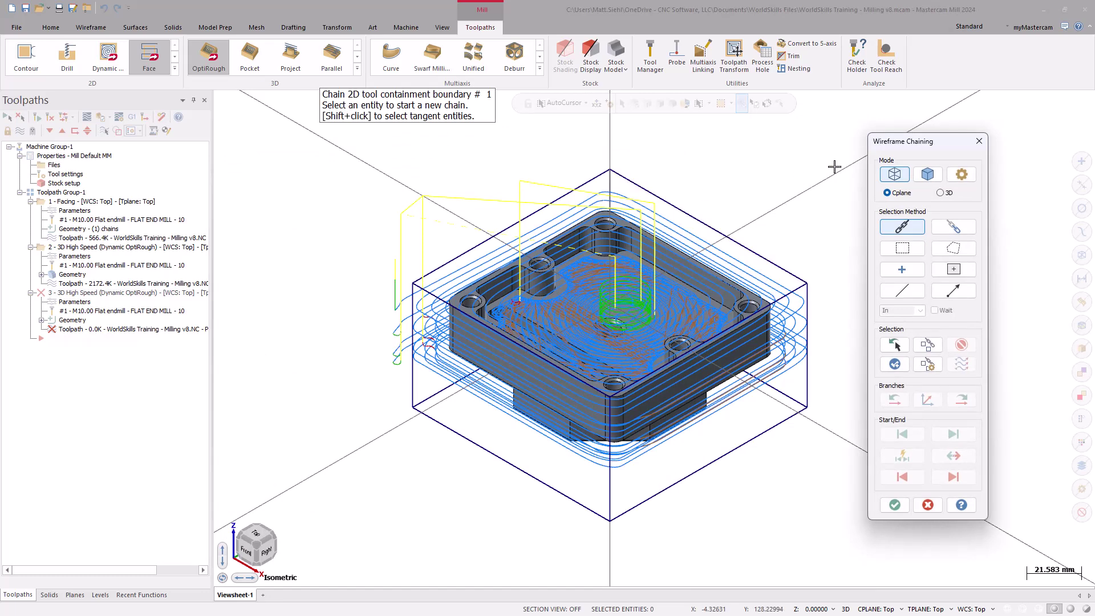
left_click(928, 174)
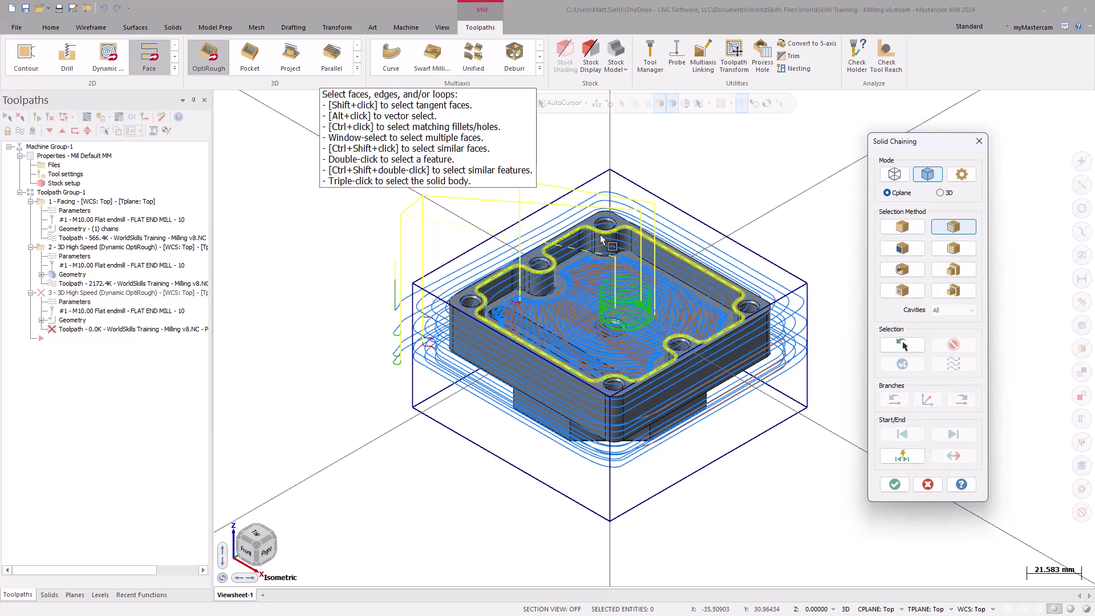
left_click(642, 276)
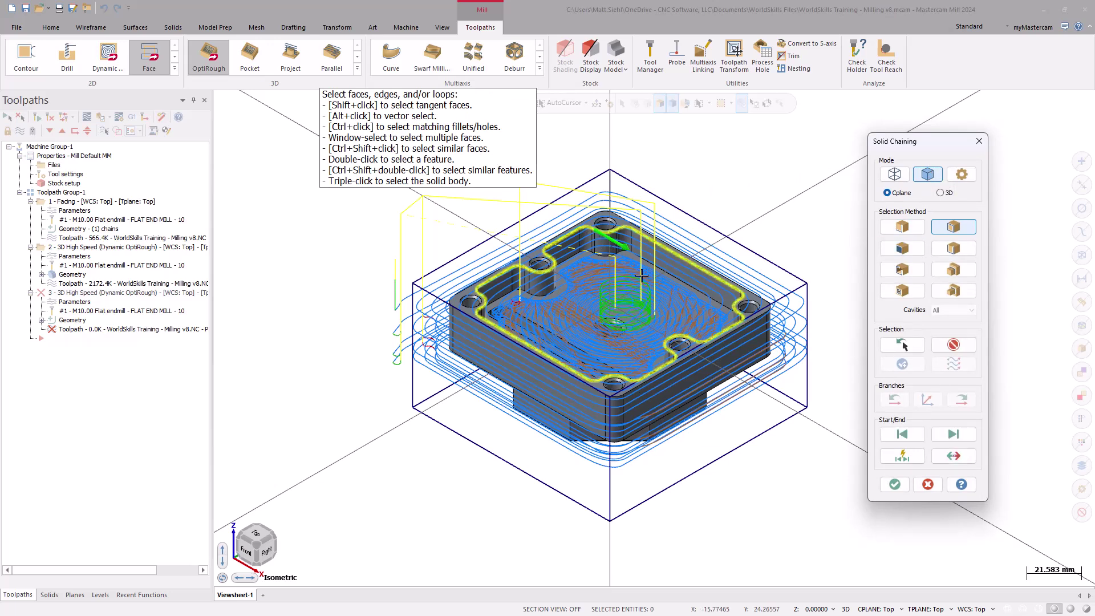
left_click(894, 484)
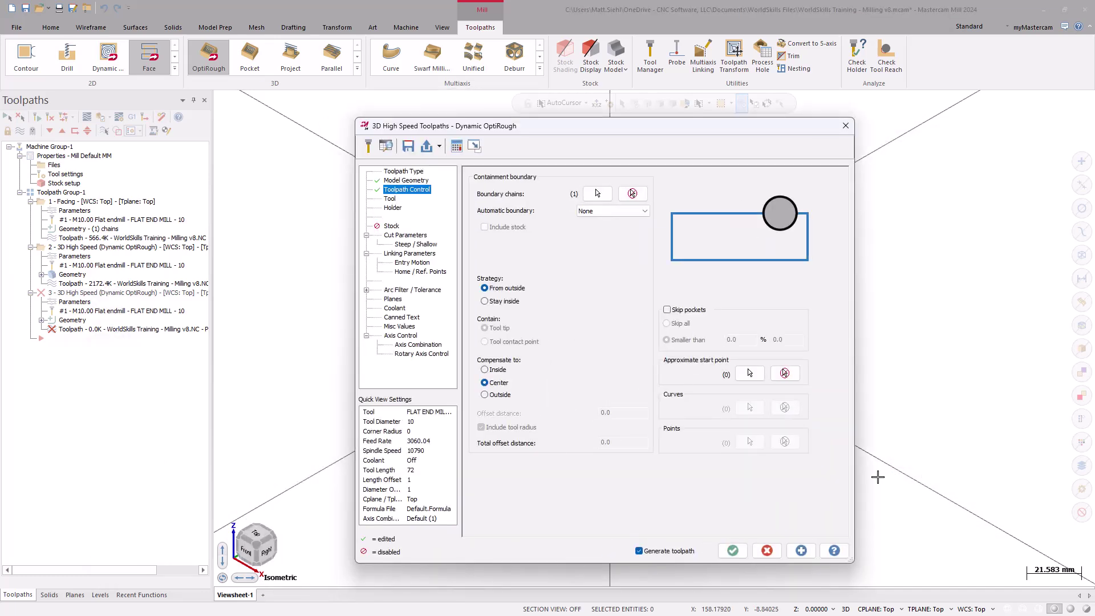
left_click(509, 307)
Assign tool 2, the 6 mm flat end mill, and enable rest material computed from all previous operations.
left_click(392, 199)
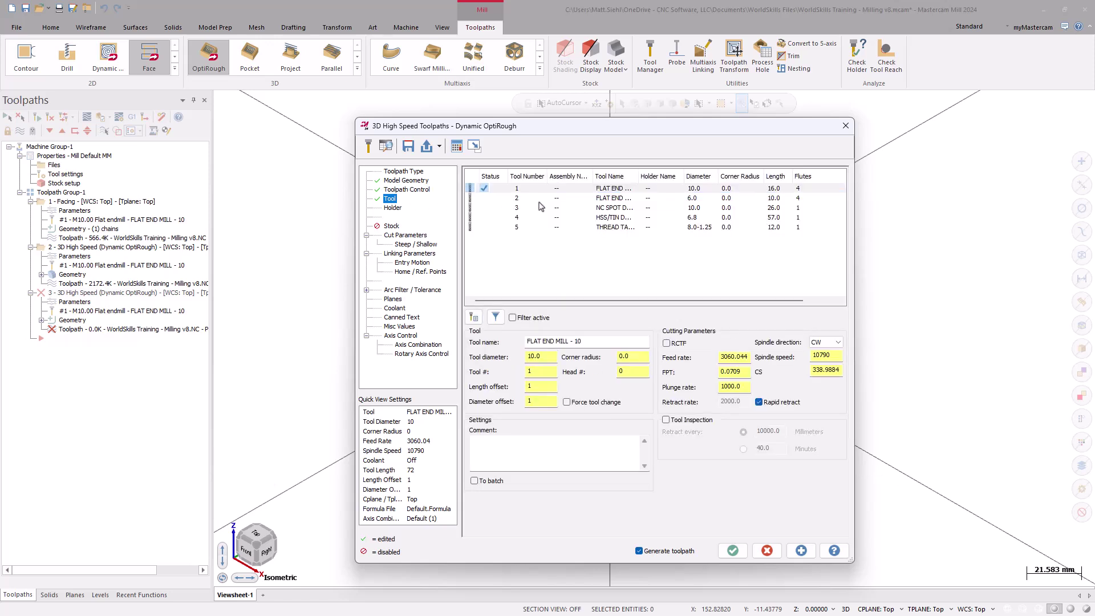
left_click(604, 201)
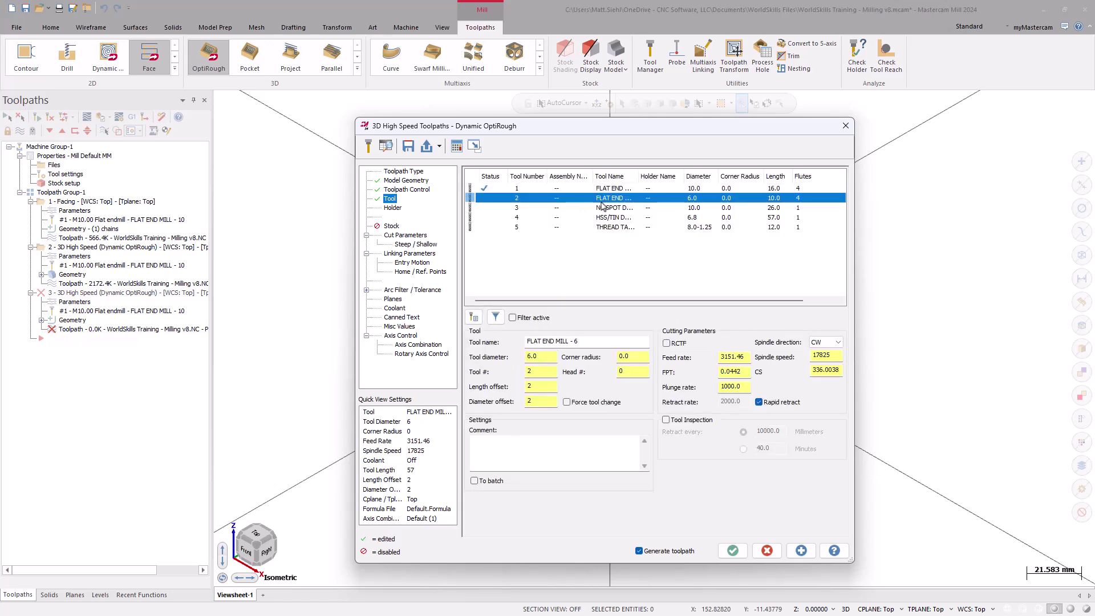
left_click(392, 227)
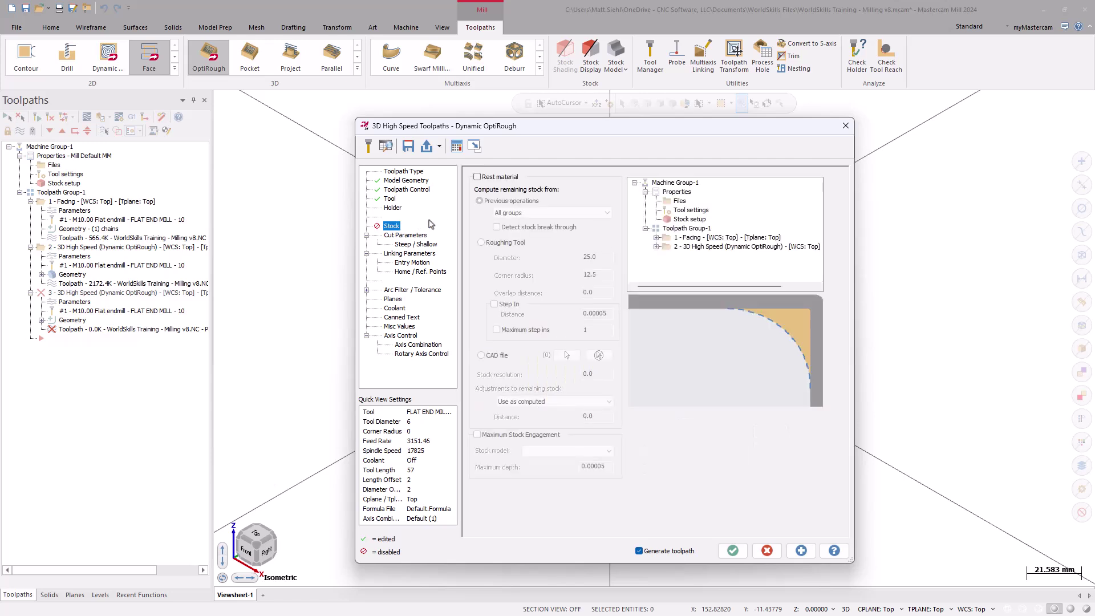
left_click(477, 178)
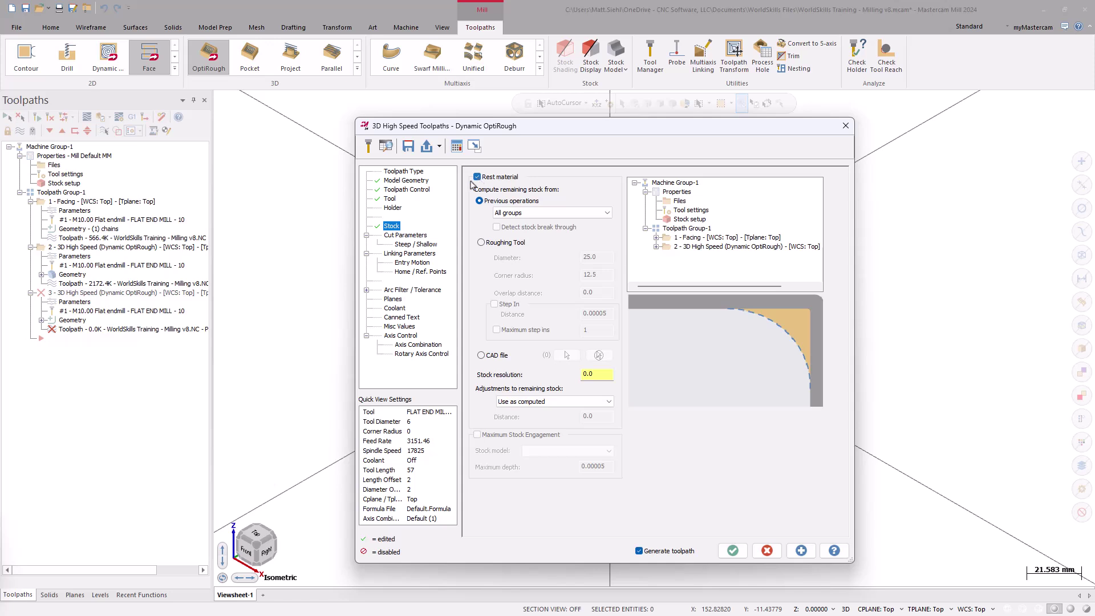
Set the retract type to Minimum Distance in the linking parameters and generate the rest roughing toolpath.
left_click(394, 253)
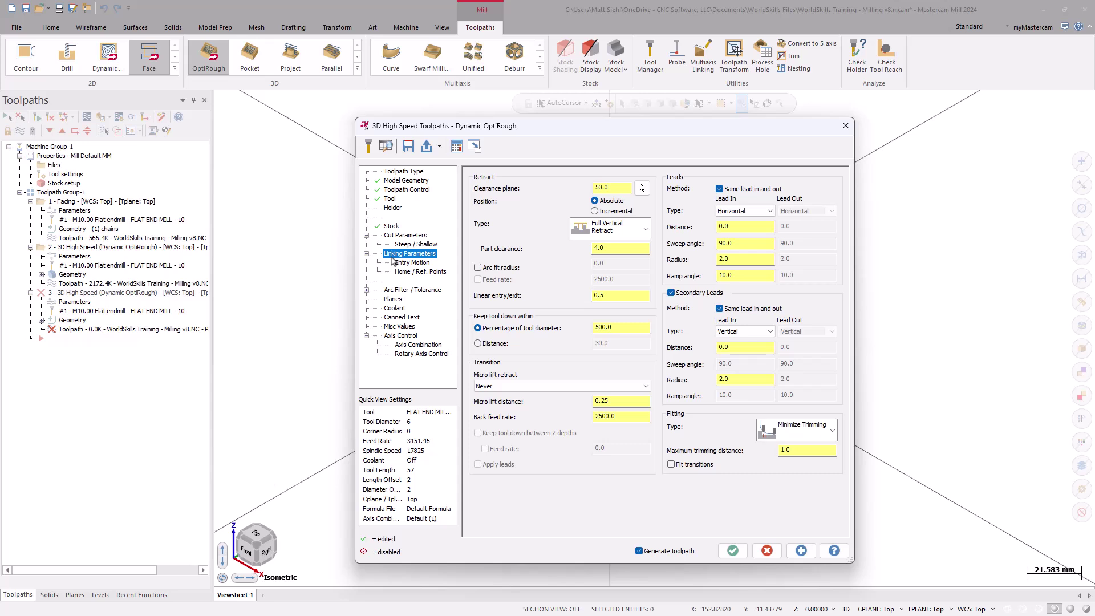
left_click(646, 230)
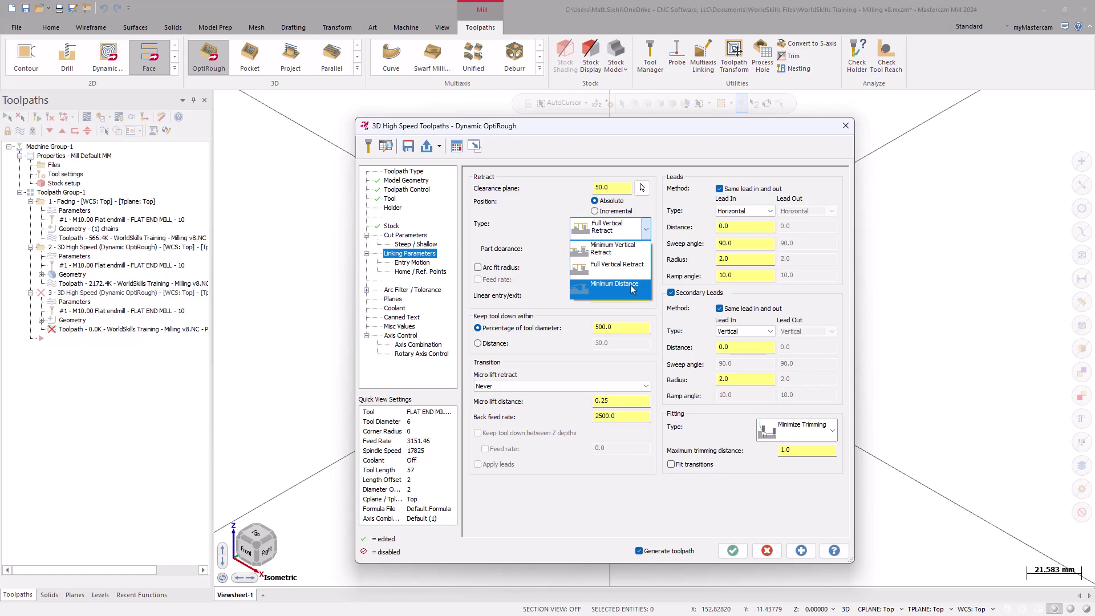
left_click(631, 285)
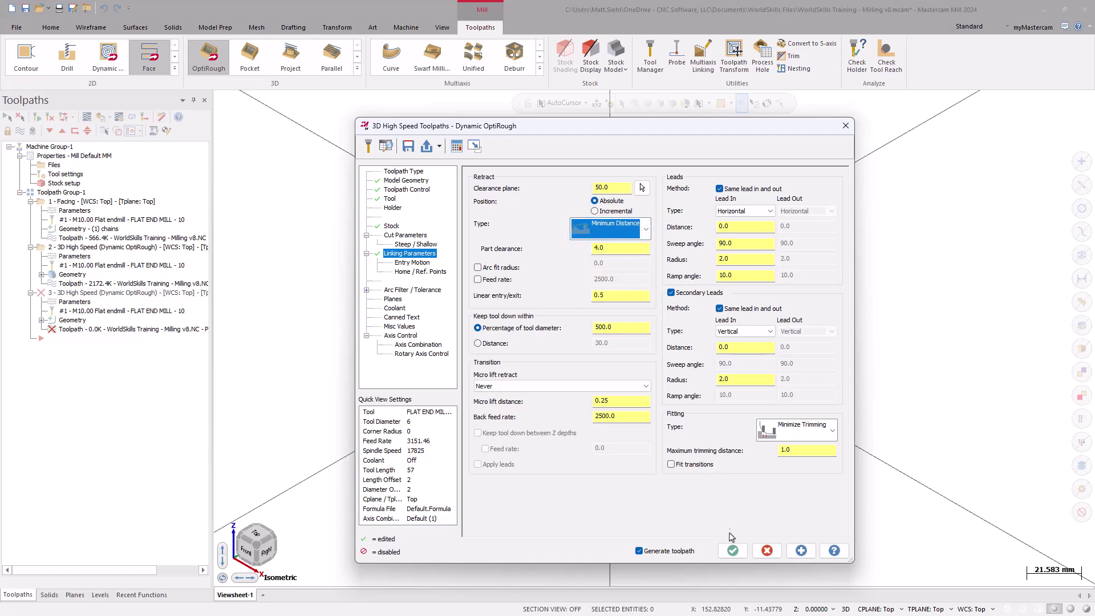
left_click(733, 551)
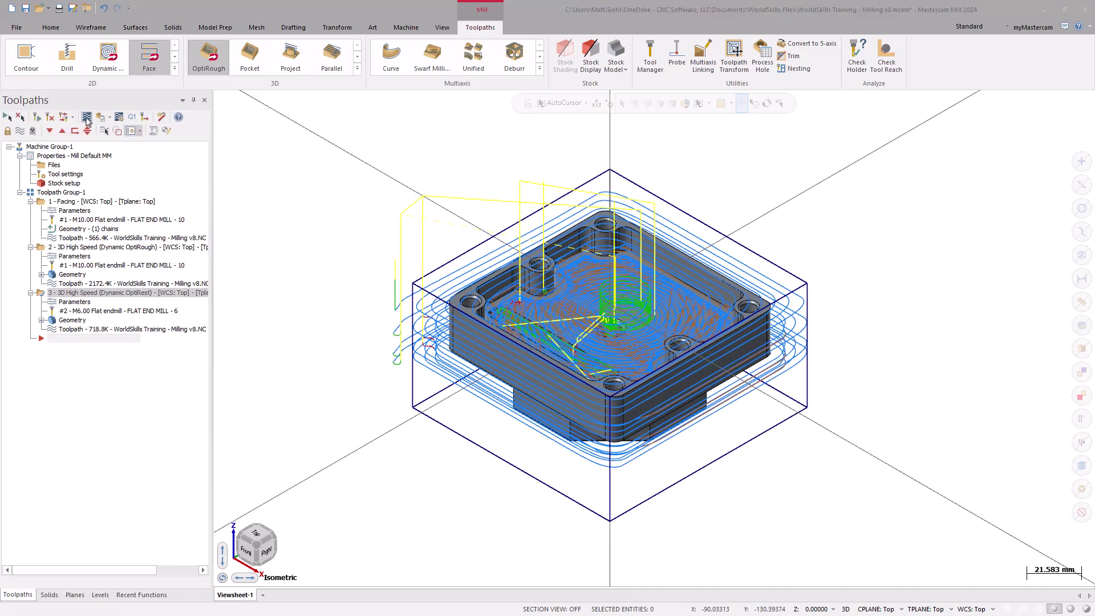
Backplot the 6 mm rest roughing toolpath to examine its motion in the pocket.
left_click(87, 118)
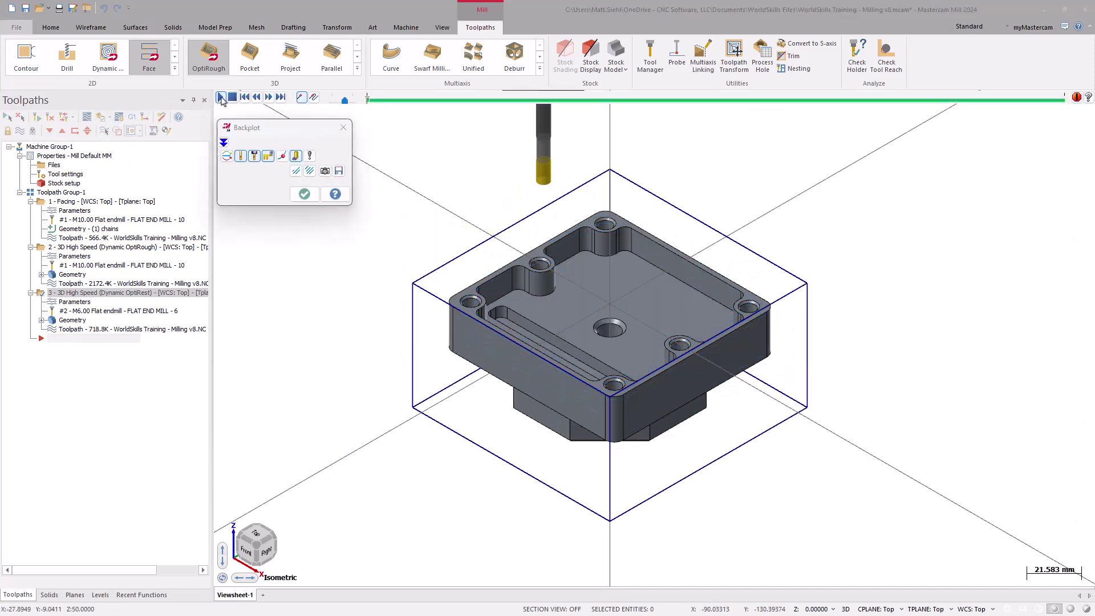
left_click(220, 98)
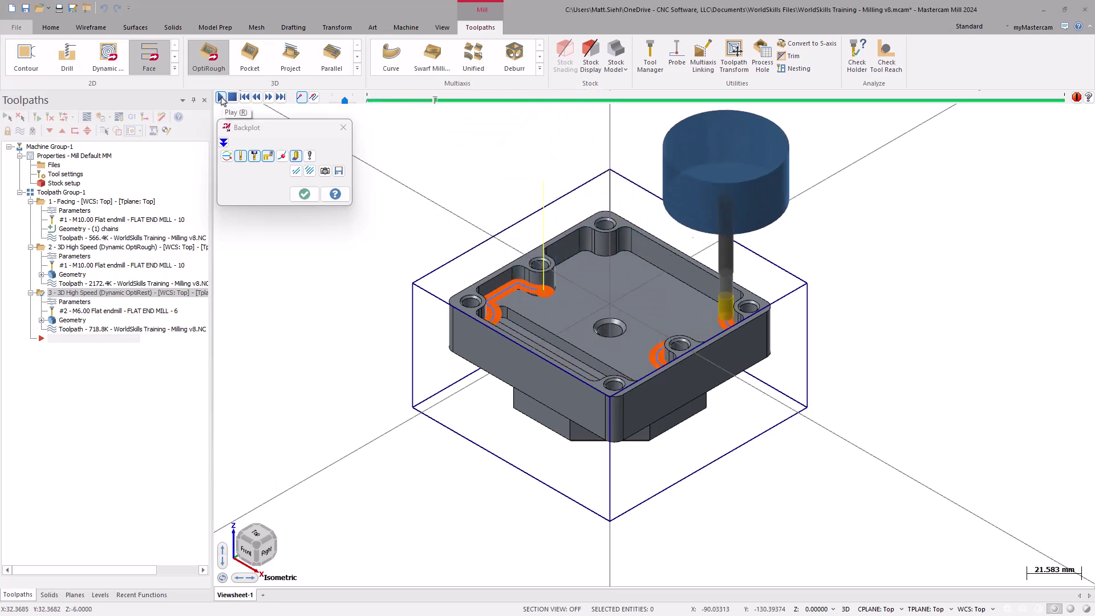